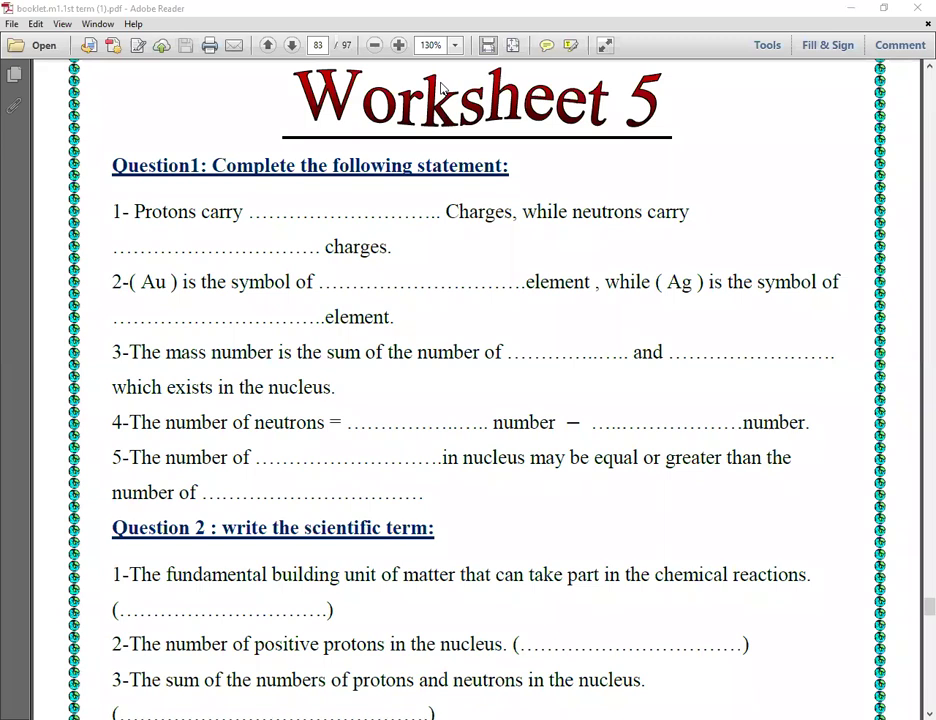
# - Fill the two blanks of Question 1 statement 1 with "positive" for protons and "neutral" for neutrons
pyautogui.click(281, 197)
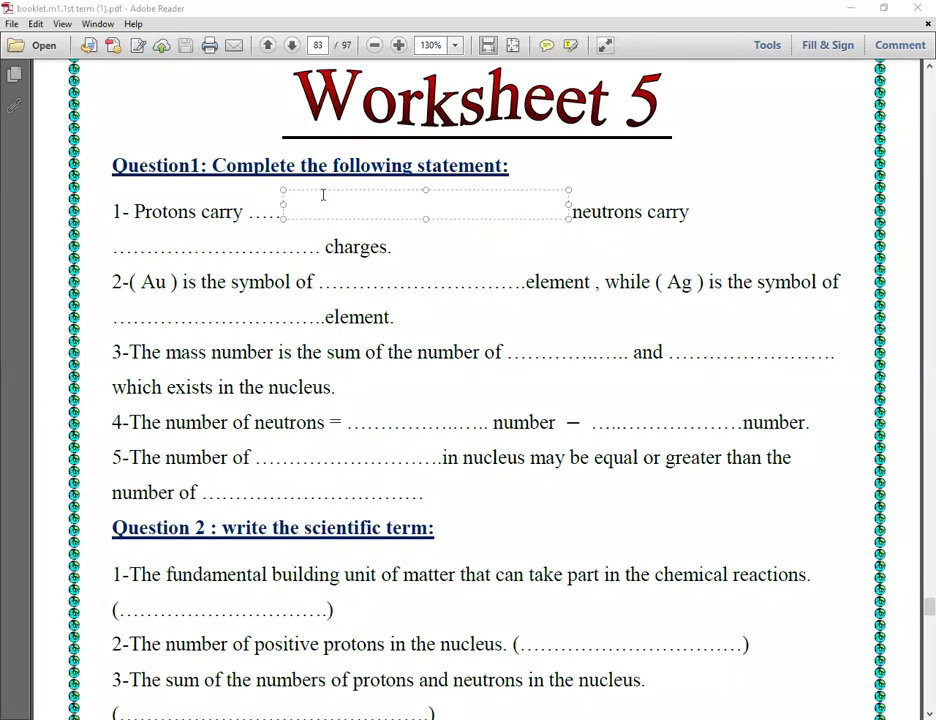
pyautogui.moveTo(320, 192); pyautogui.dragTo(294, 202)
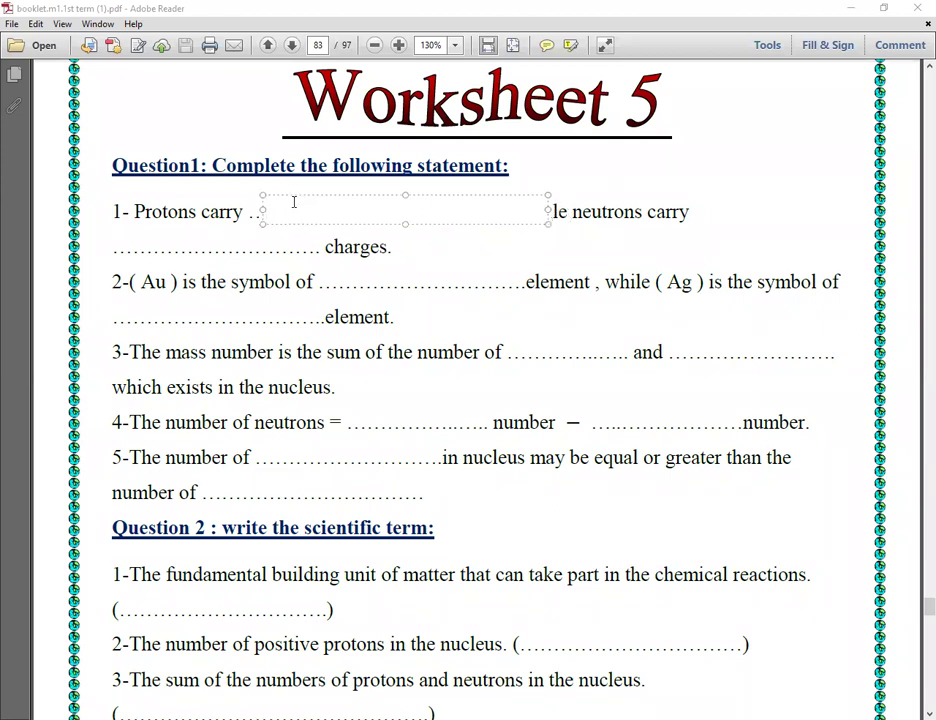
pyautogui.write('positive')
pyautogui.click(109, 188)
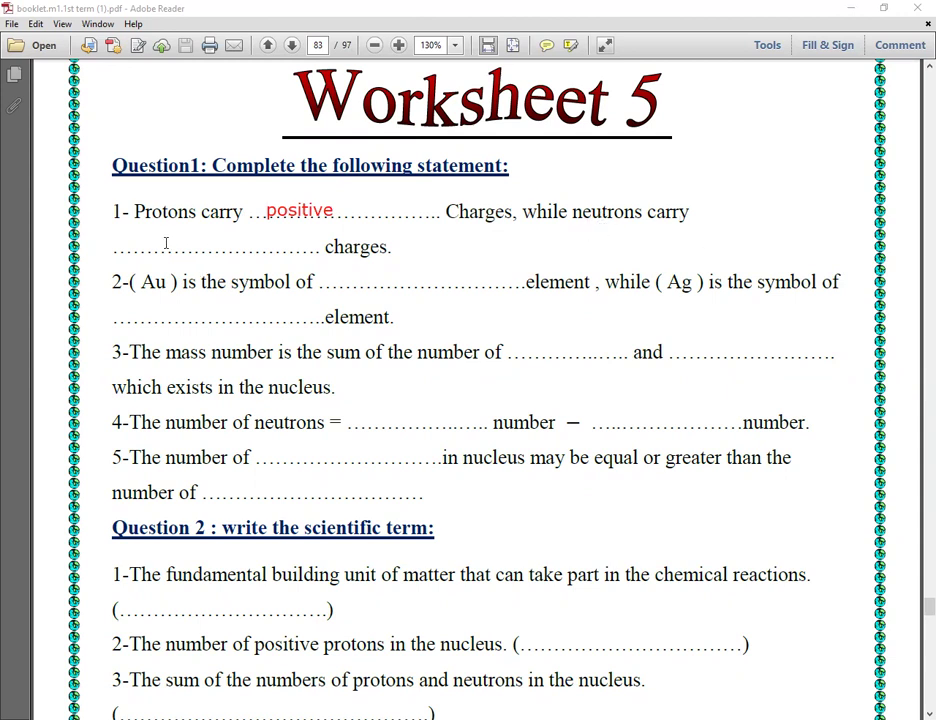
pyautogui.click(160, 240)
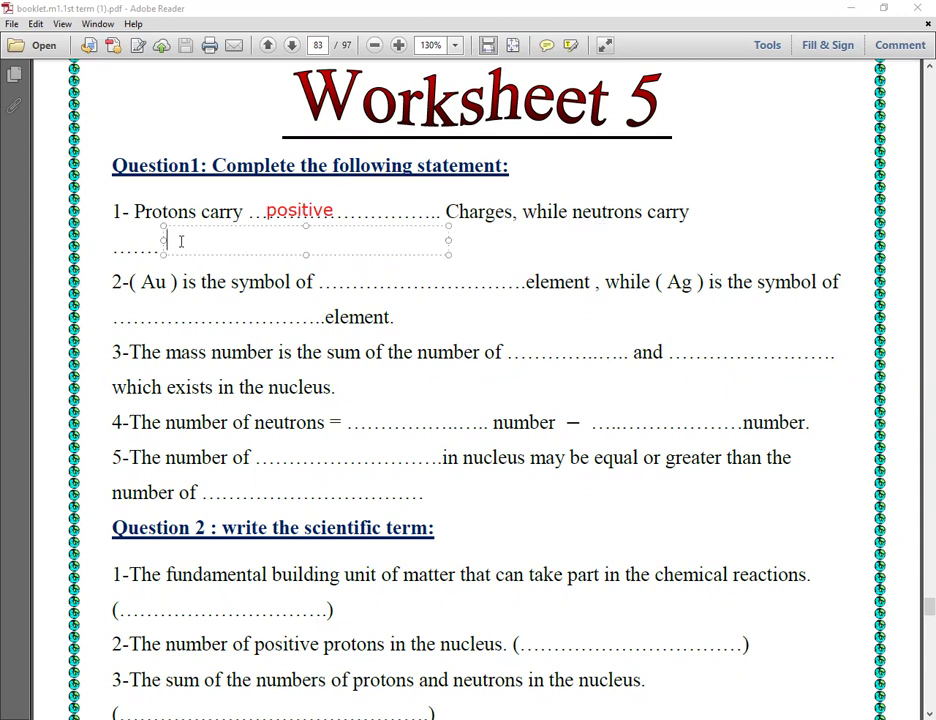
pyautogui.write('neutral')
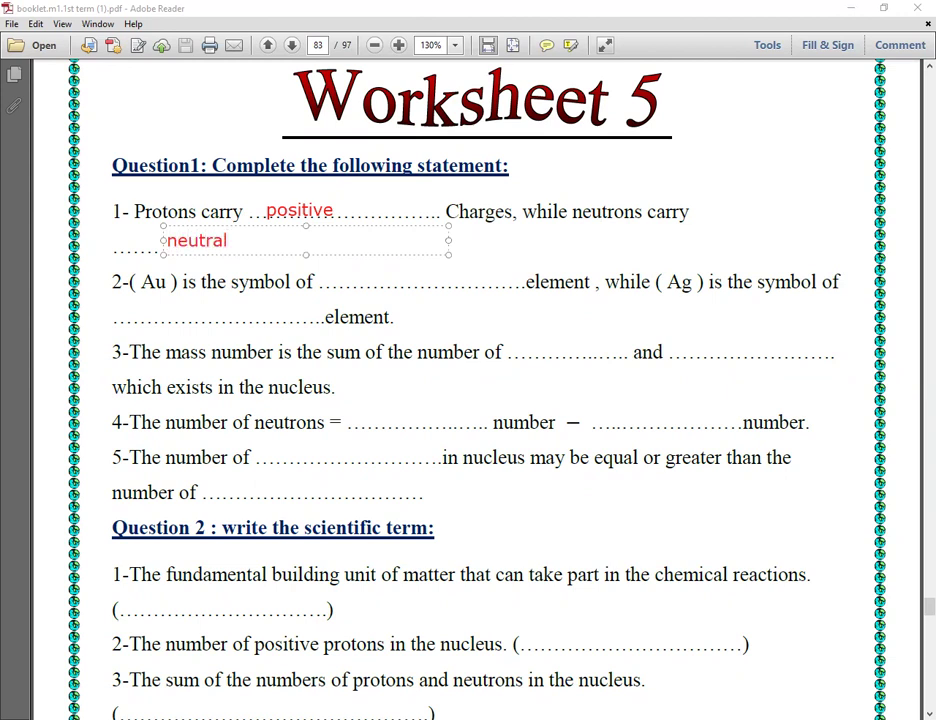
pyautogui.click(263, 327)
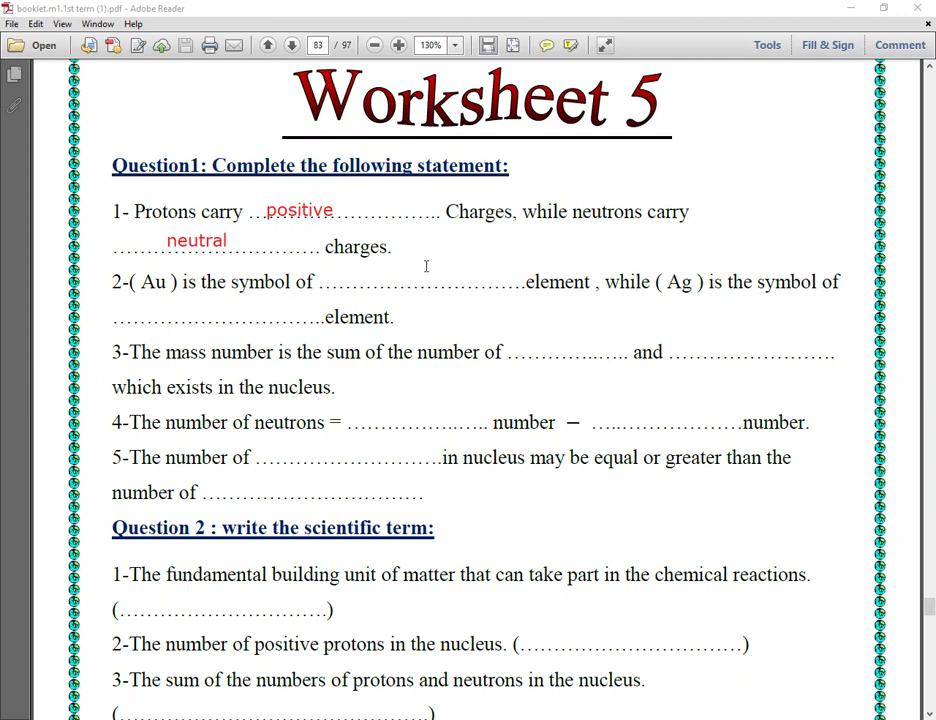
# - Complete Question 1 statement 2 with "gold" for the symbol Au and "silver" for Ag
pyautogui.click(362, 278)
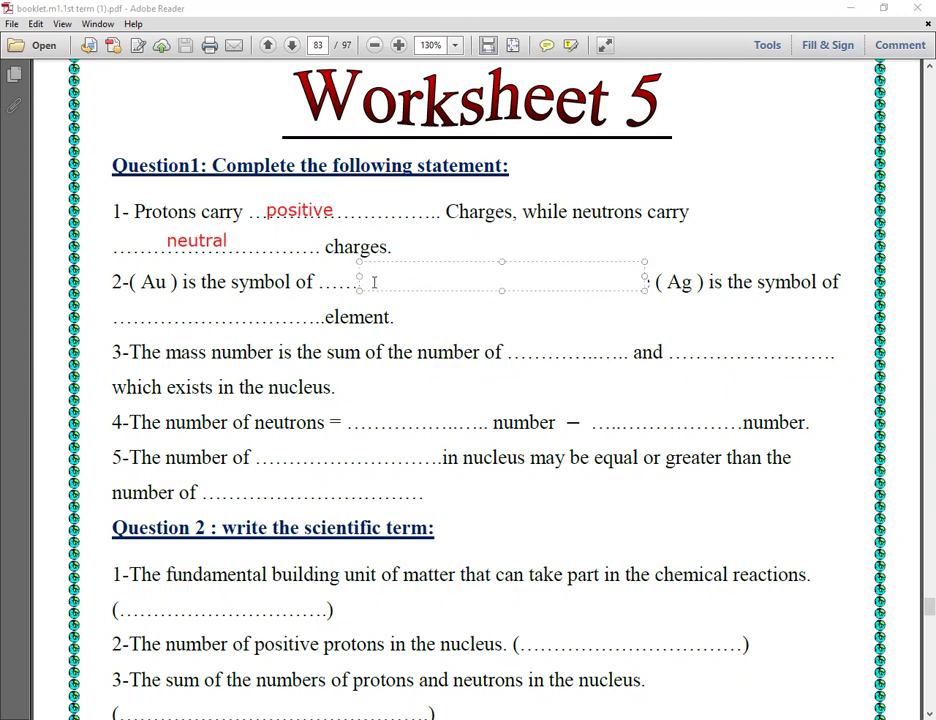
pyautogui.write('gold')
pyautogui.click(549, 334)
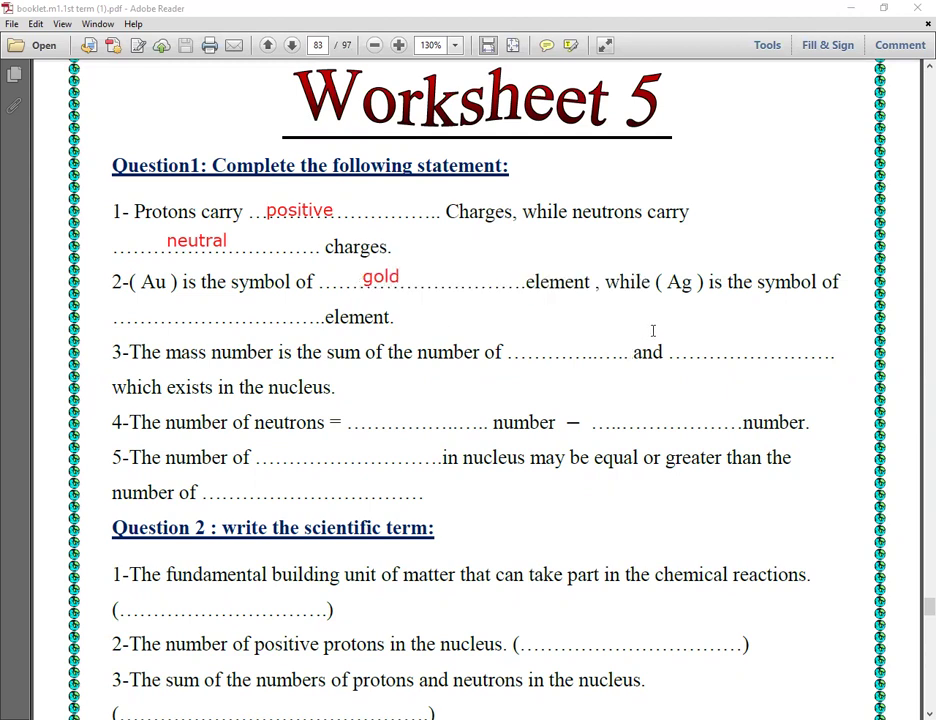
pyautogui.click(160, 316)
pyautogui.write('s')
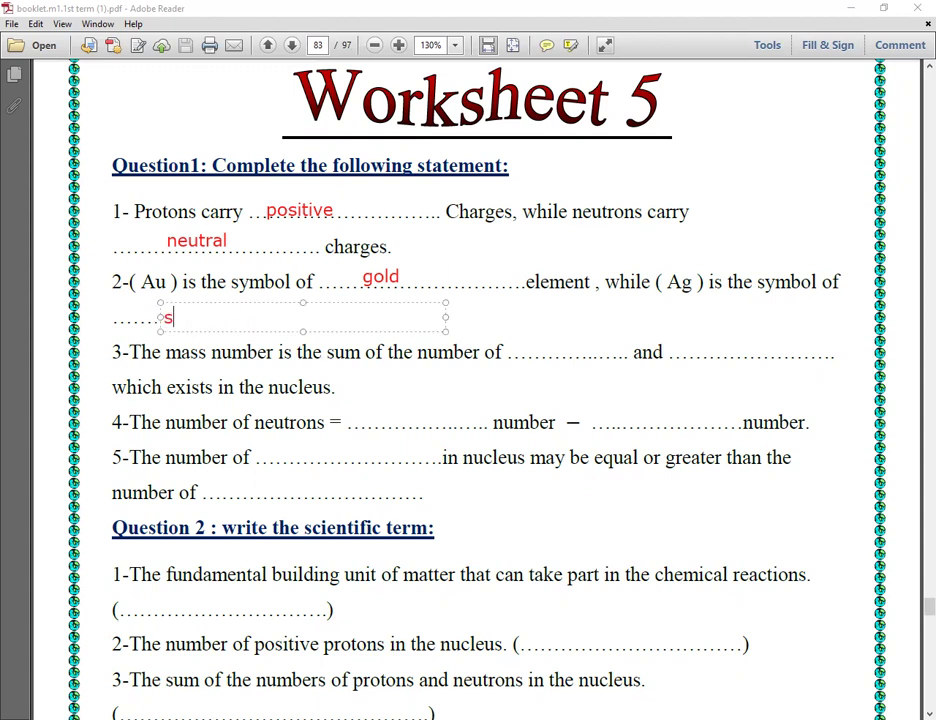
pyautogui.write('ilvr')
pyautogui.write('er')
pyautogui.click(451, 240)
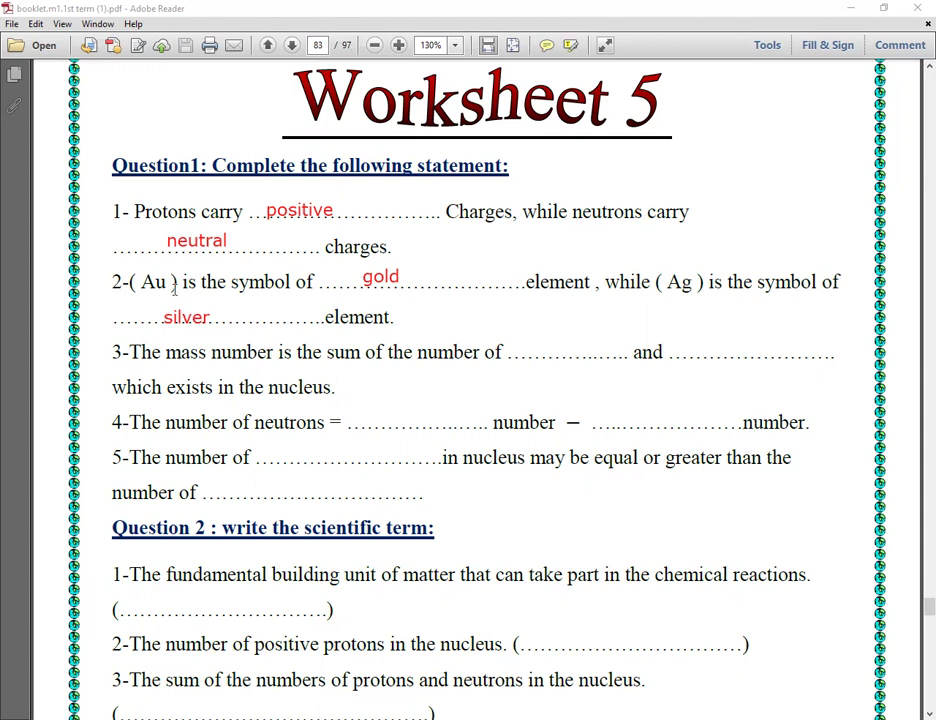
# - Fill the two blanks of the mass number statement in Question 1 with "protons" and "neutrons"
pyautogui.click(521, 350)
pyautogui.write('proto')
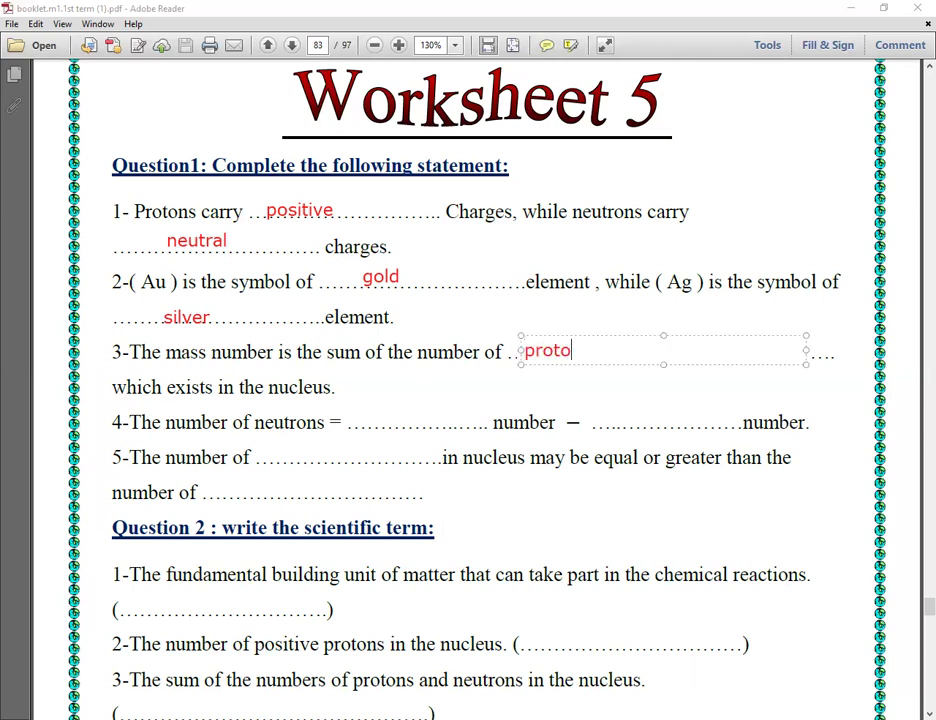
pyautogui.write('ns')
pyautogui.click(671, 366)
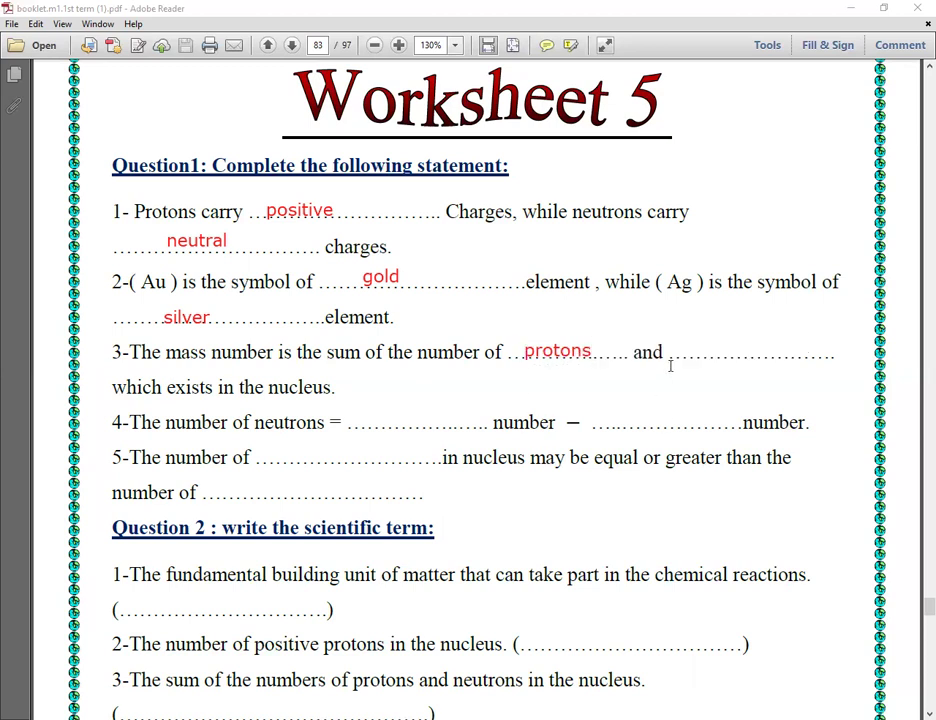
pyautogui.click(690, 348)
pyautogui.write('n')
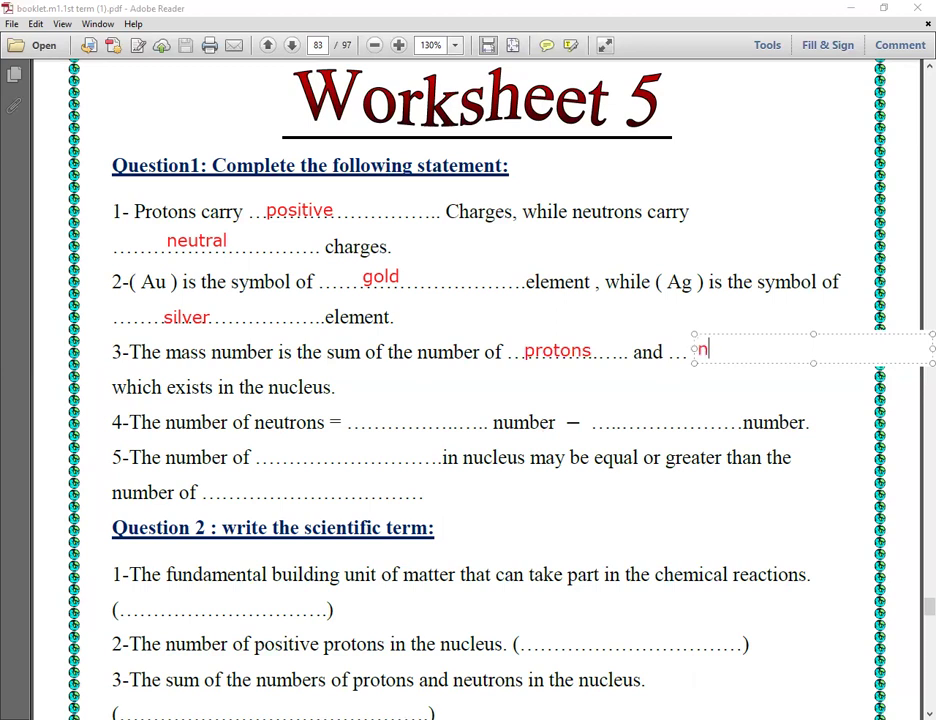
pyautogui.write('eutrond')
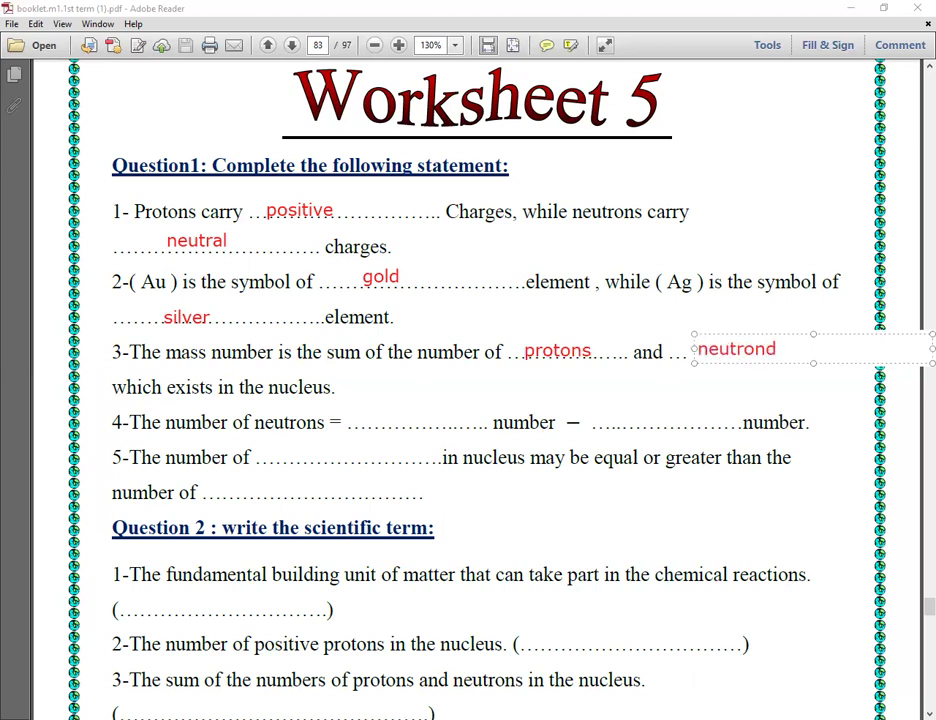
pyautogui.press('BackSpace')
pyautogui.write('s')
pyautogui.click(365, 416)
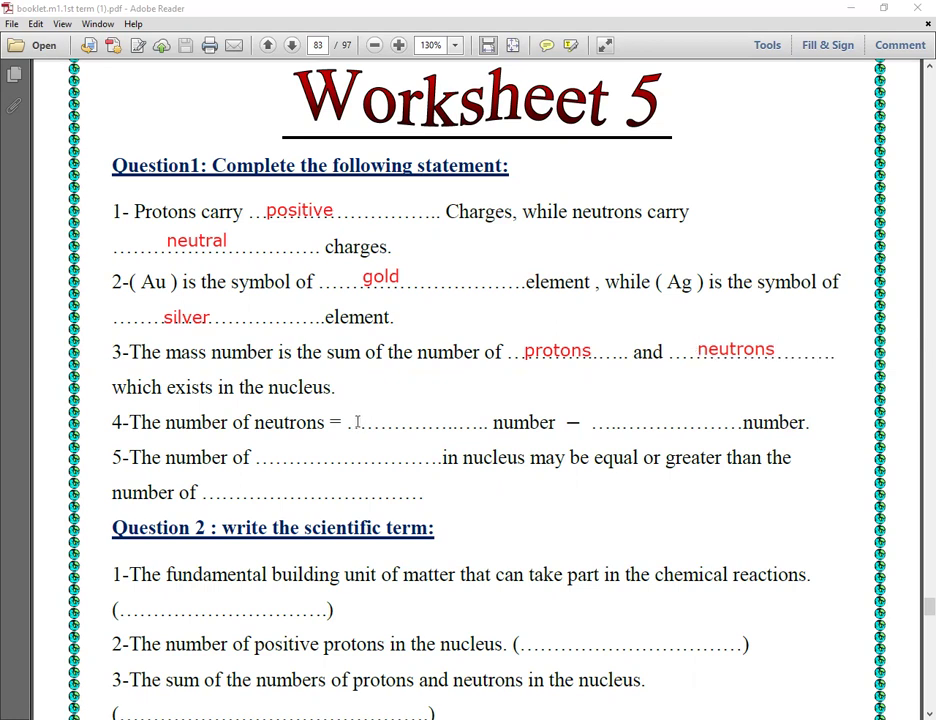
# - Complete the number of neutrons formula in Question 1 statement 4 with "mass" and "atomic"
pyautogui.click(366, 420)
pyautogui.write('mass')
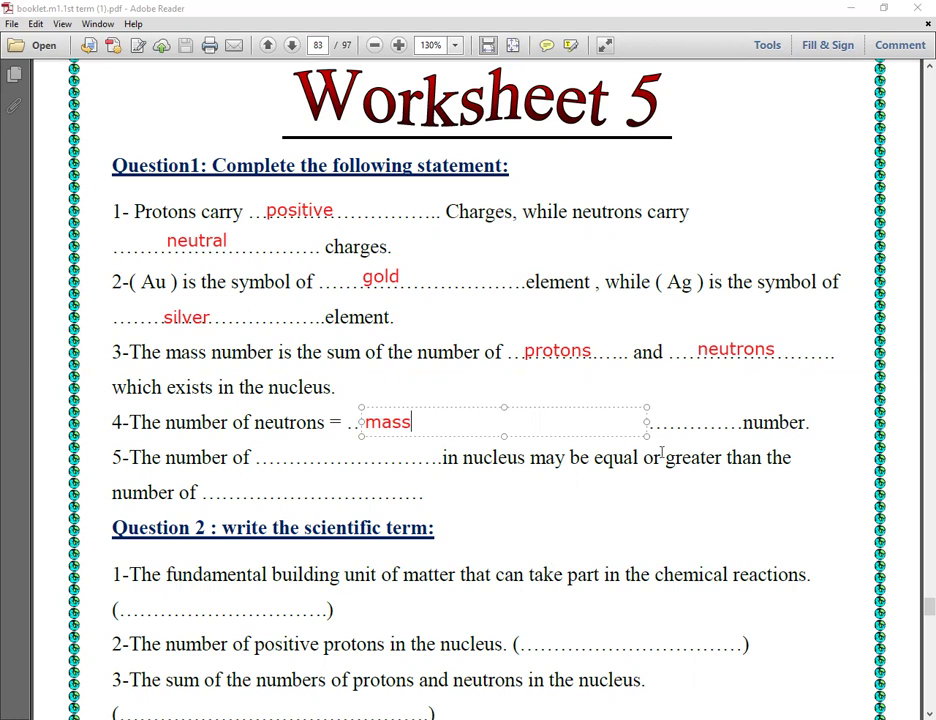
pyautogui.click(606, 414)
pyautogui.click(600, 419)
pyautogui.write('a')
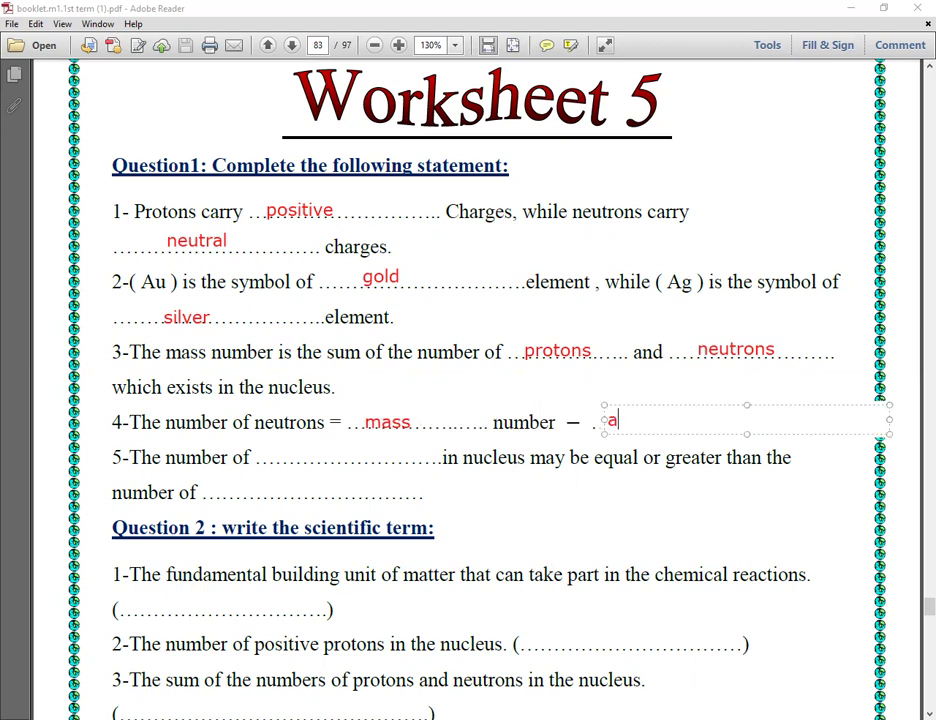
pyautogui.write('tomic')
pyautogui.click(612, 507)
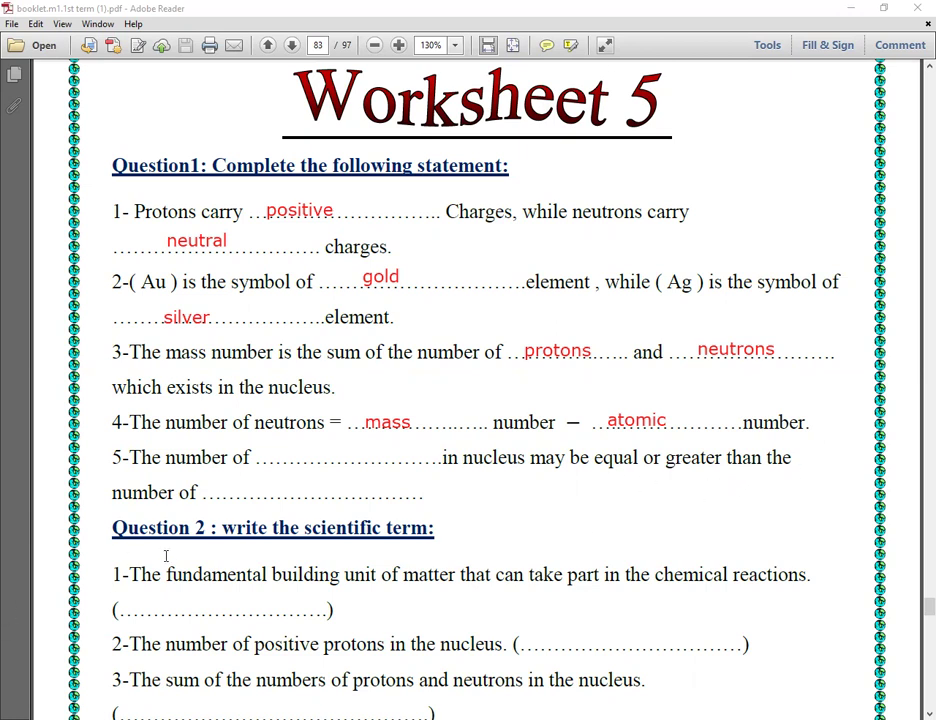
# - Fill the blanks of Question 1 statement 5 with "neutrons" and "protons"
pyautogui.click(269, 456)
pyautogui.write('n')
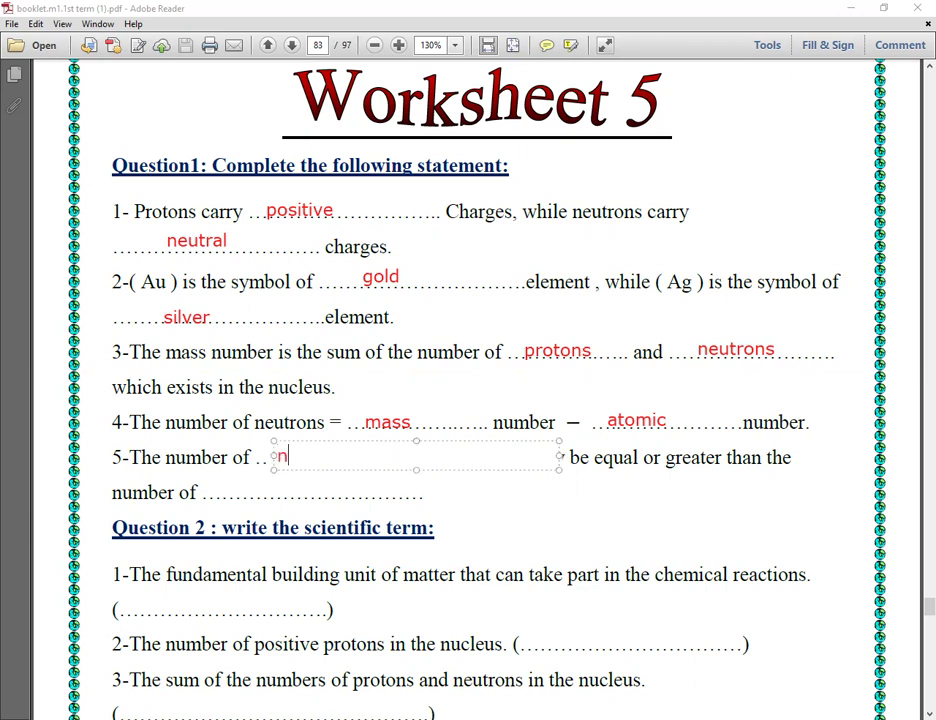
pyautogui.write('eutrons')
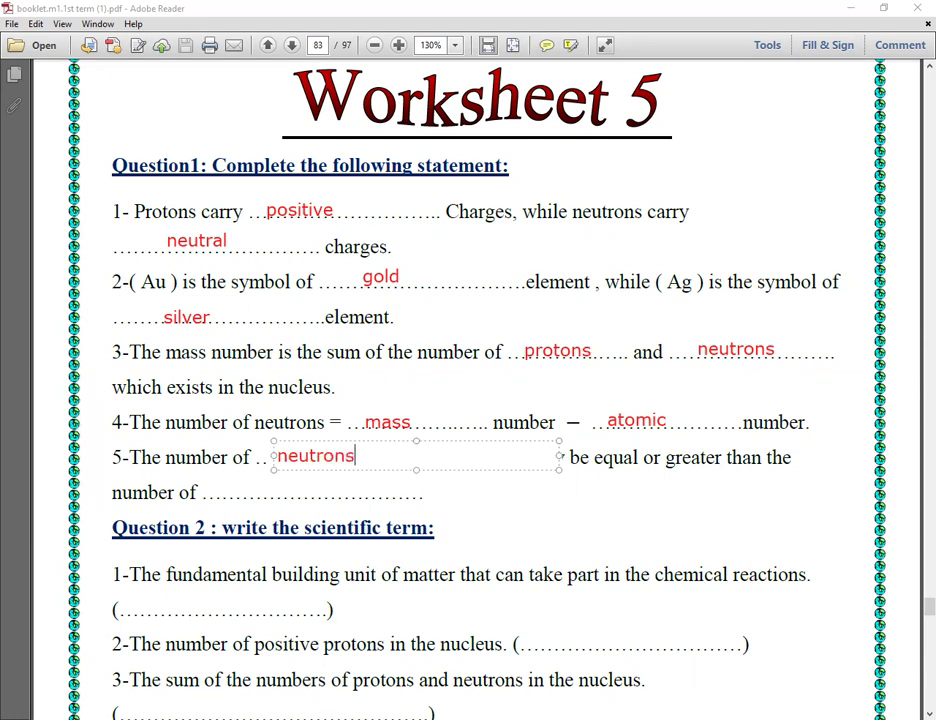
pyautogui.click(449, 497)
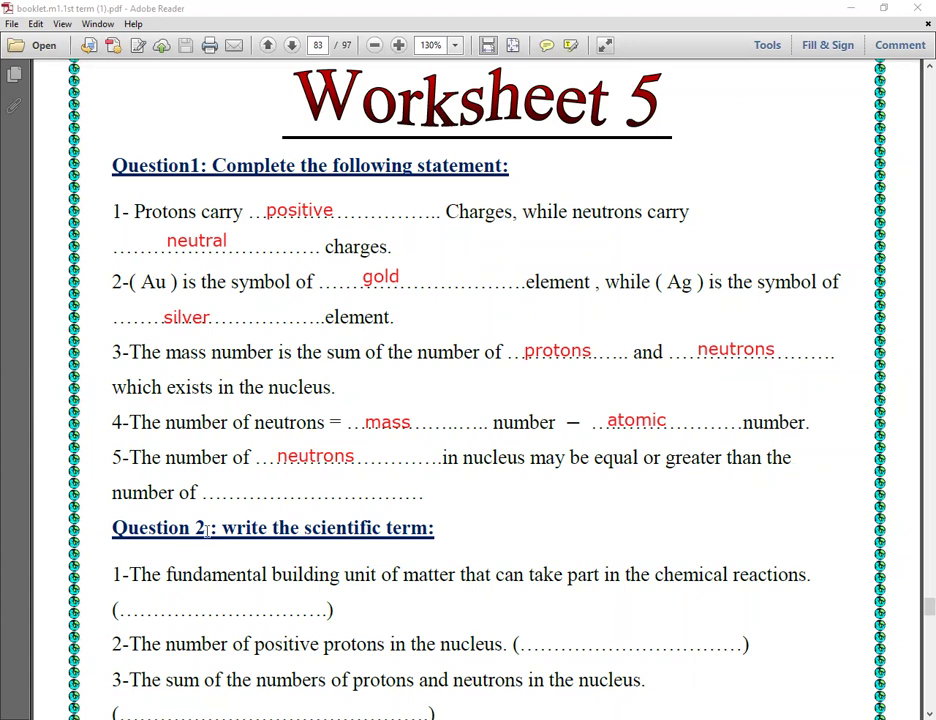
pyautogui.click(245, 487)
pyautogui.write('proton')
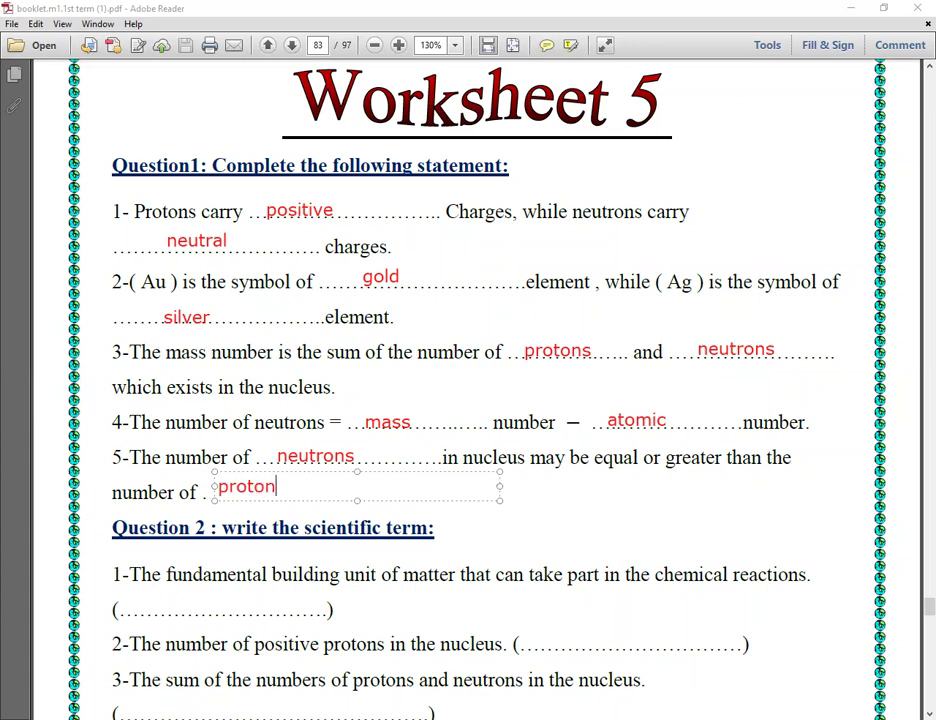
pyautogui.write('s')
pyautogui.click(293, 553)
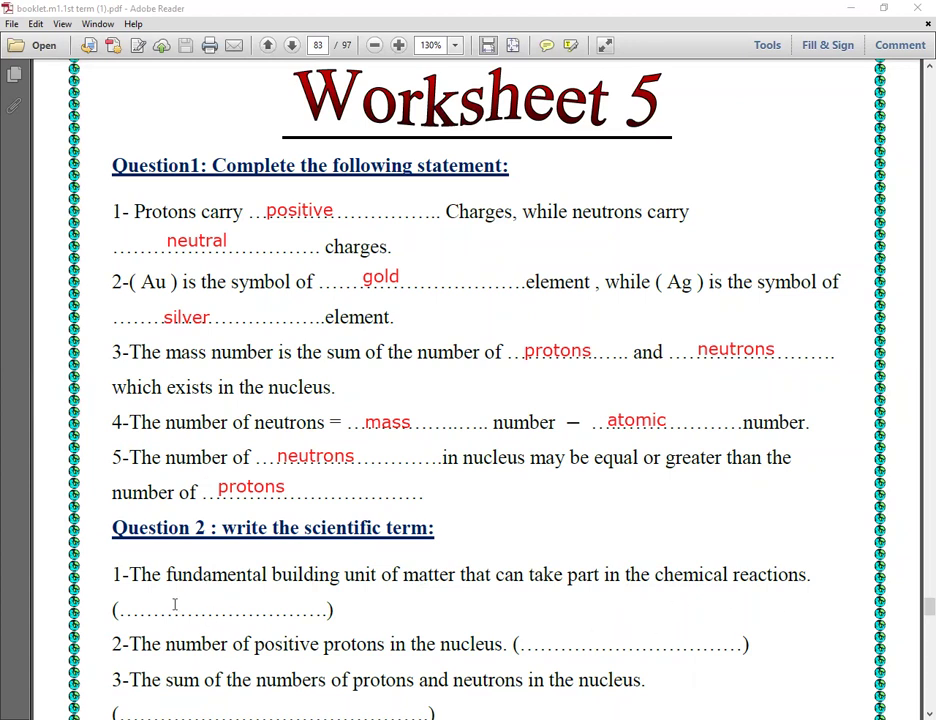
# - Answer Question 2 items 1 and 2 with the scientific terms "atom" and "atomic number"
pyautogui.click(137, 606)
pyautogui.write('atom')
pyautogui.click(549, 637)
pyautogui.click(549, 640)
pyautogui.write('a')
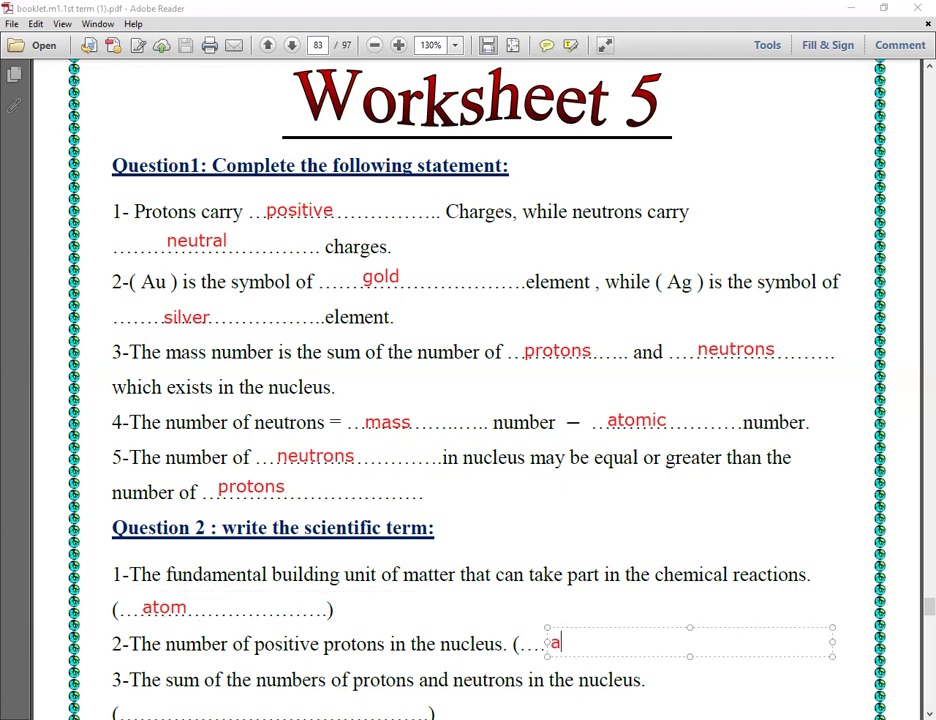
pyautogui.write('tomic')
pyautogui.write('number')
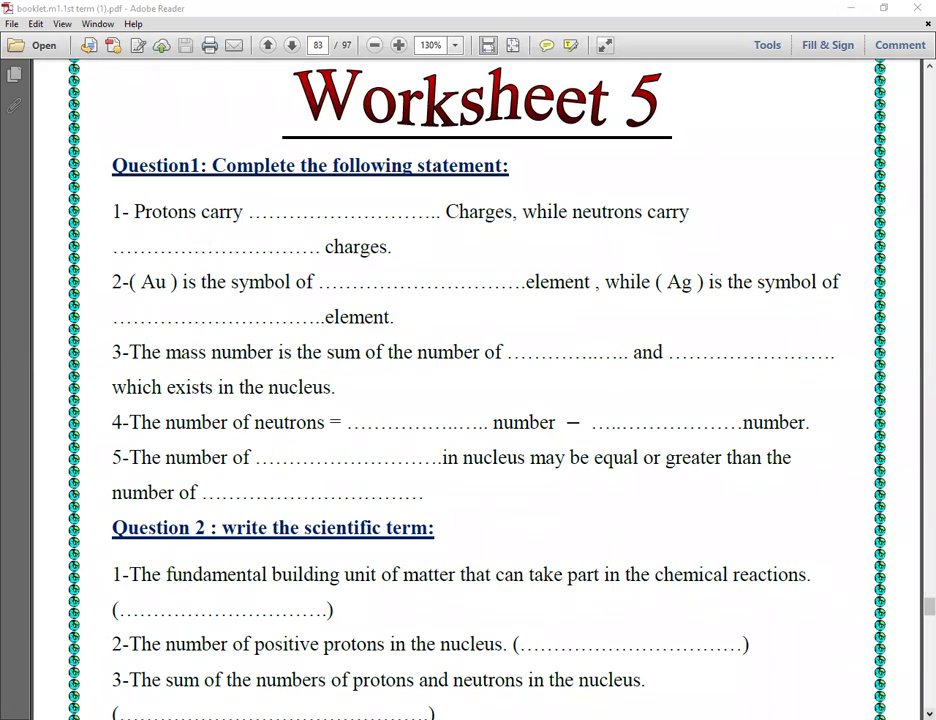
# - Answer Question 2 item 3, the sum of protons and neutrons, with "mass number"
pyautogui.scroll(-5, 476, 390)
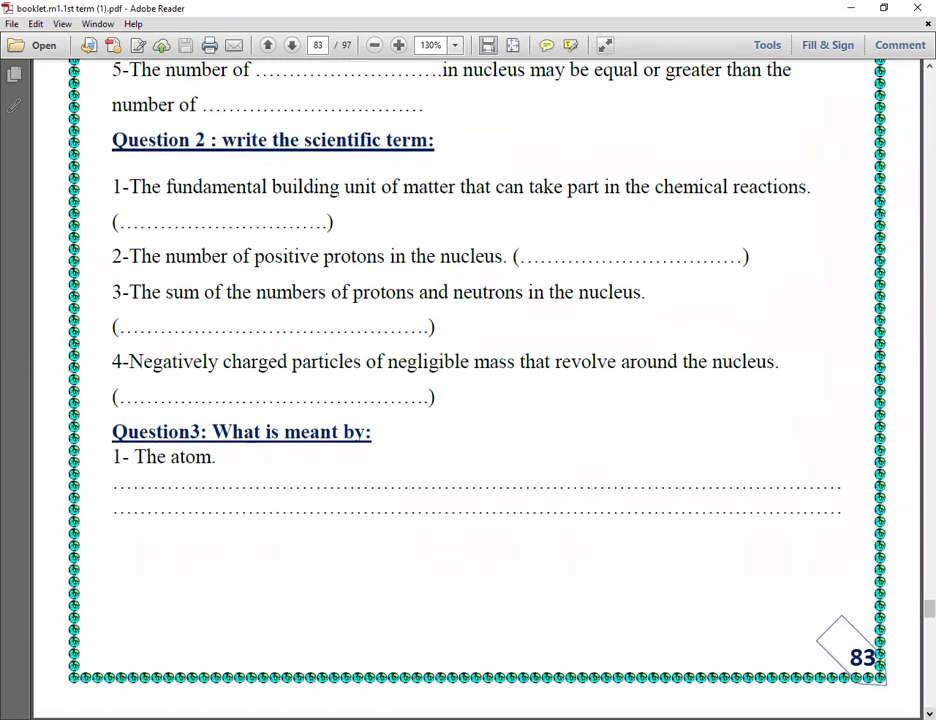
pyautogui.scroll(-1, 424, 161)
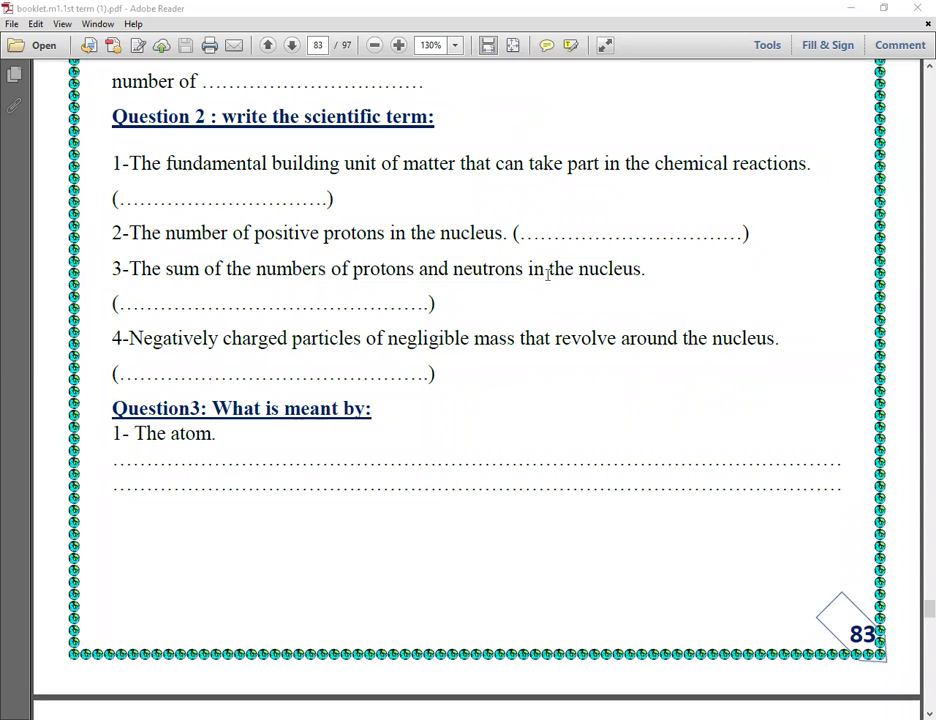
pyautogui.click(164, 300)
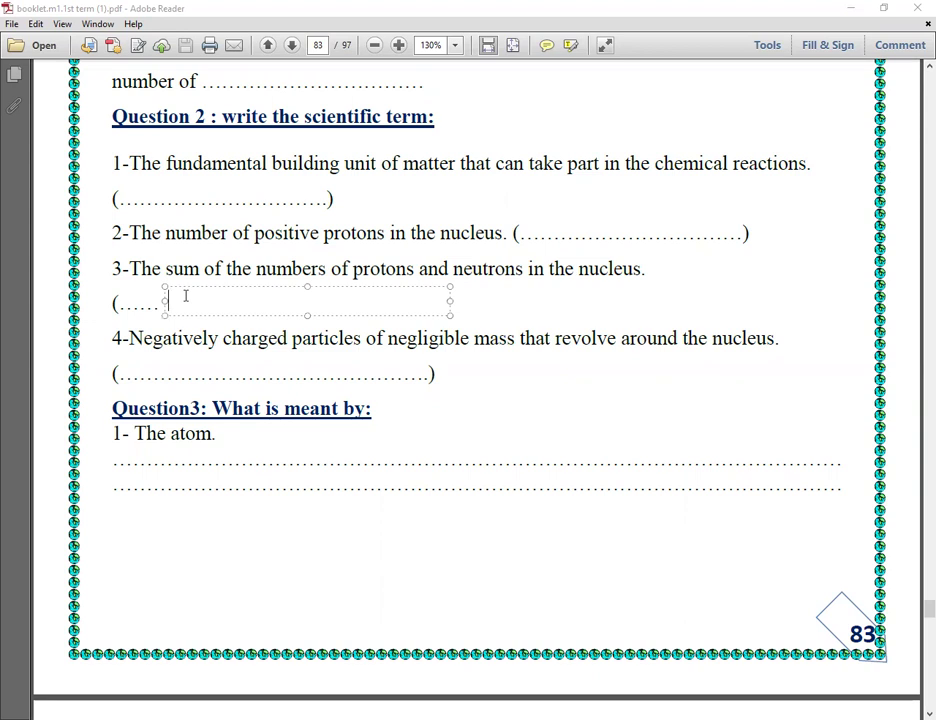
pyautogui.write('mass ')
pyautogui.write('number')
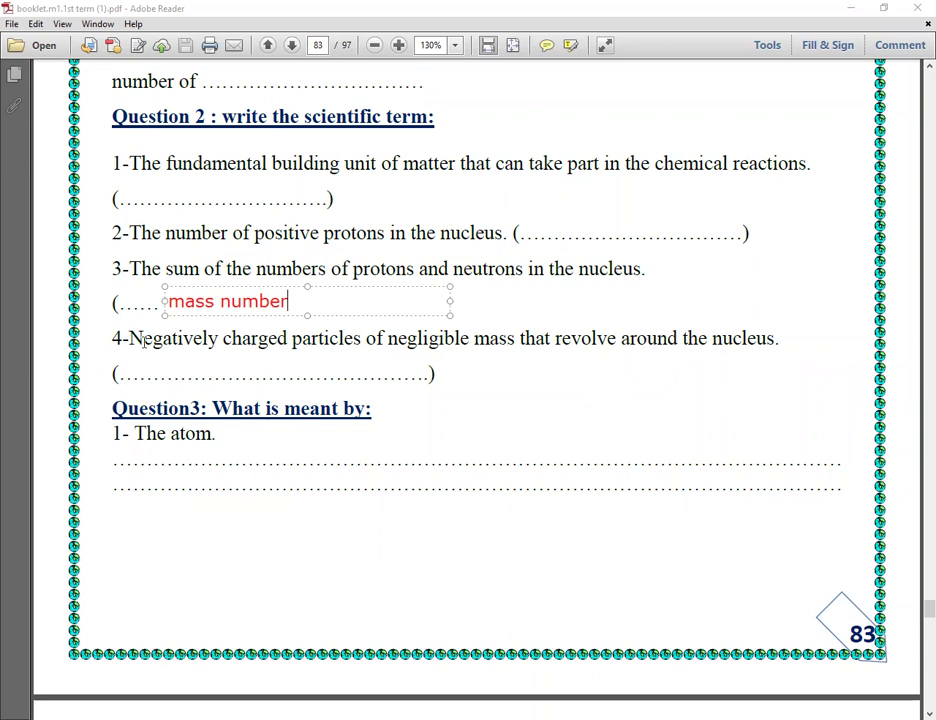
pyautogui.click(185, 370)
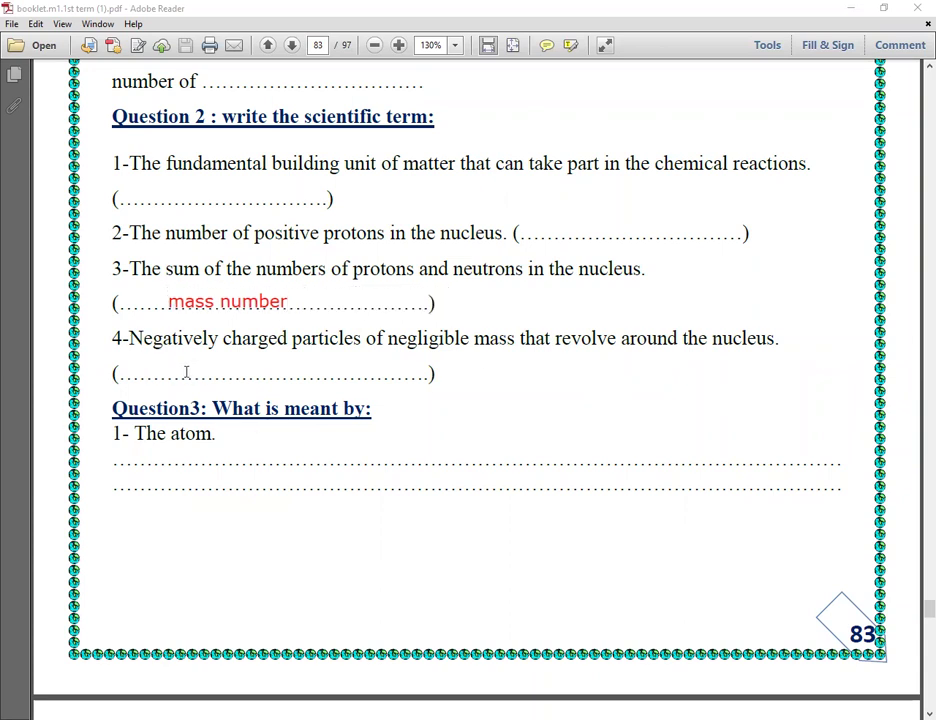
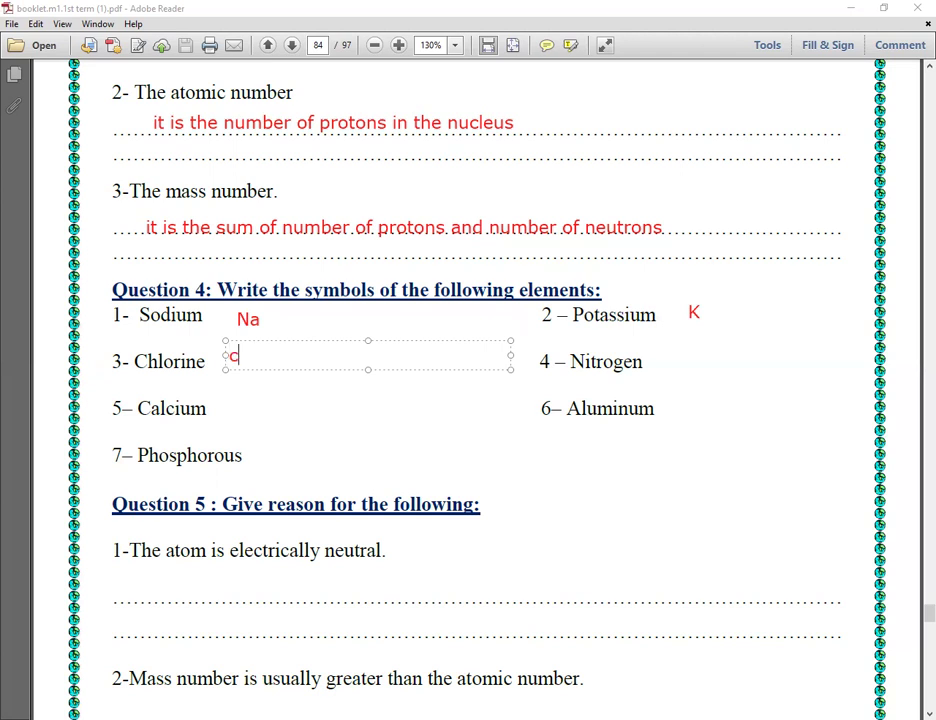
# - Write the symbol Cl beside Chlorine and N beside Nitrogen in Question 4
pyautogui.press('BackSpace')
pyautogui.write('C')
pyautogui.press('BackSpace')
pyautogui.write('Cl')
pyautogui.click(652, 366)
pyautogui.click(662, 366)
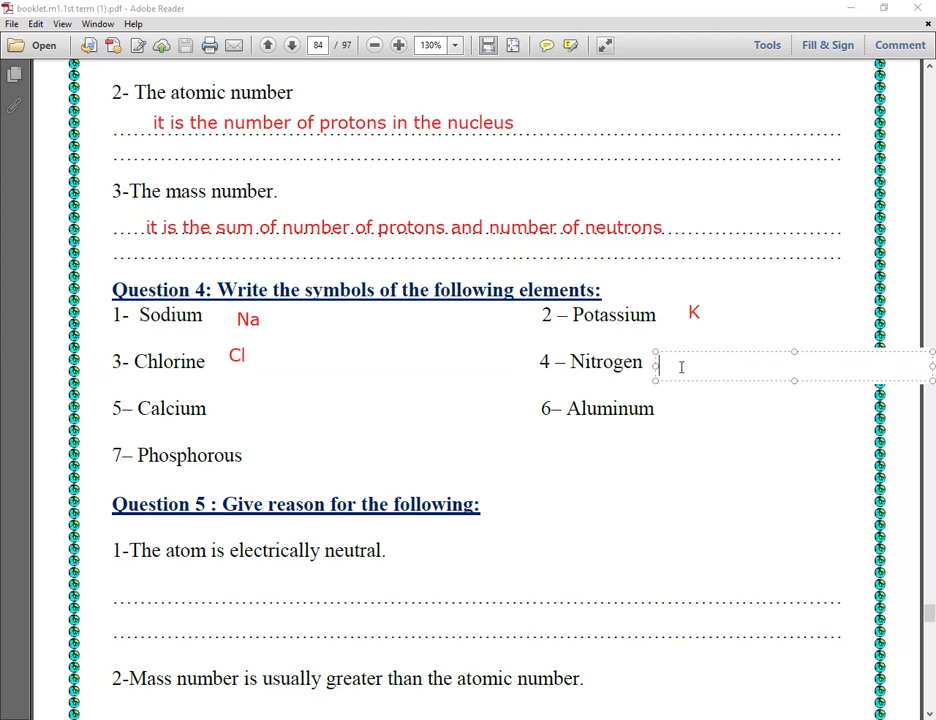
pyautogui.write('N')
pyautogui.click(224, 397)
# - Write the symbol Ca beside Calcium in Question 4
pyautogui.click(230, 401)
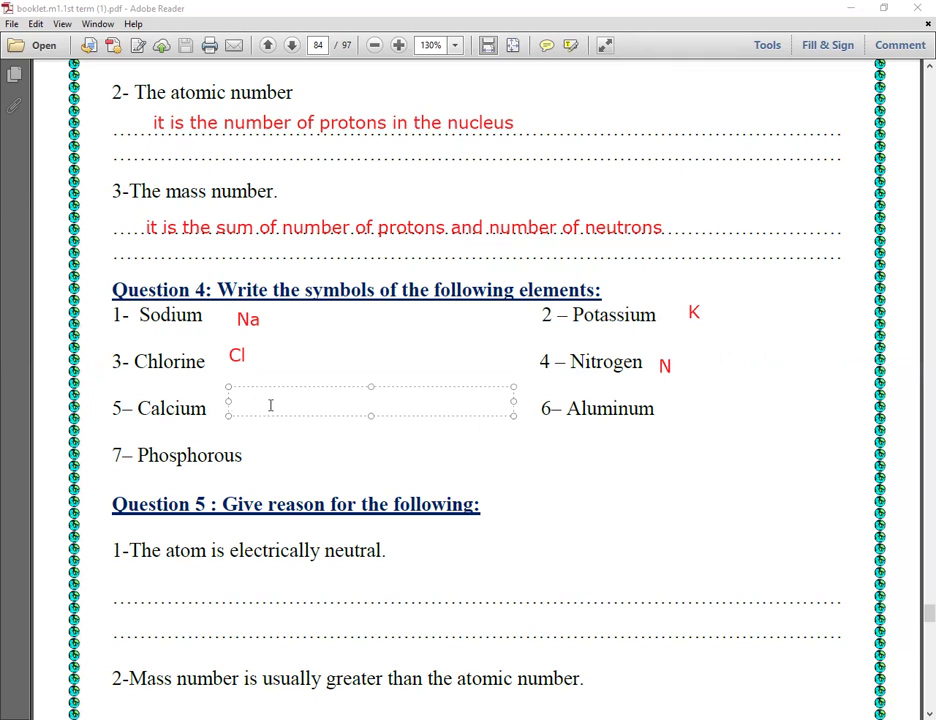
pyautogui.write('C')
pyautogui.press('BackSpace')
pyautogui.write('Ca')
pyautogui.click(662, 408)
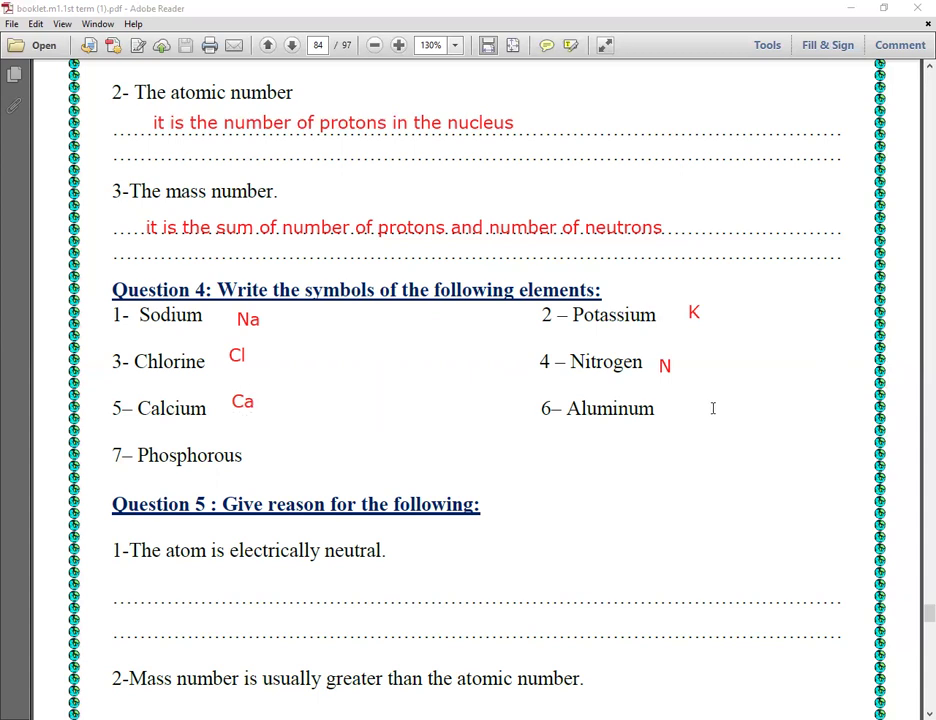
# - Write the symbol Al beside Aluminum and P beside Phosphorous in Question 4
pyautogui.click(662, 408)
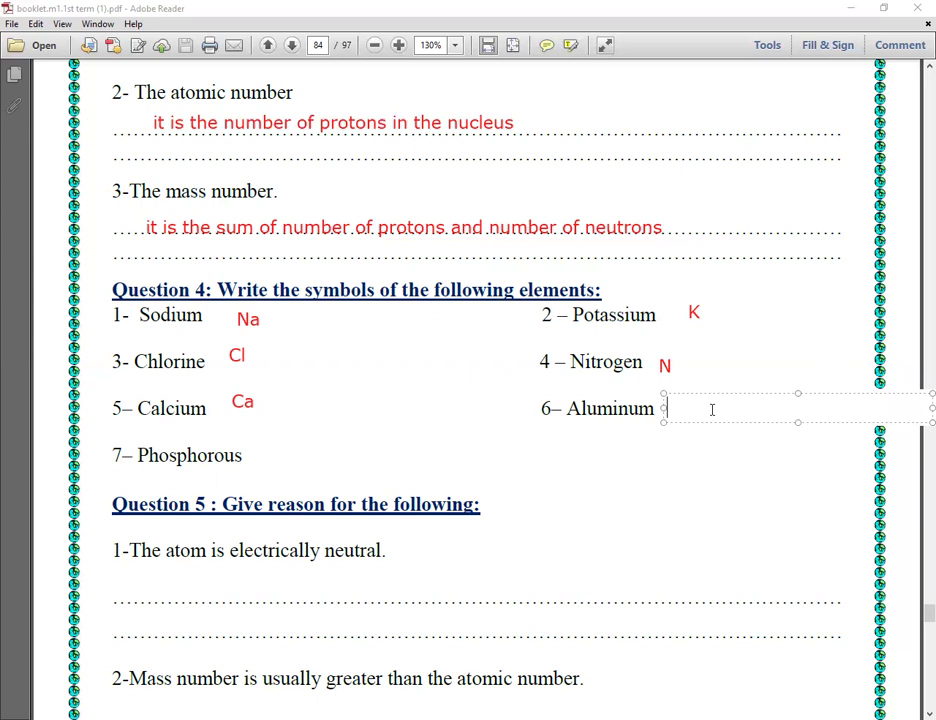
pyautogui.write('a')
pyautogui.press('BackSpace')
pyautogui.write('Al')
pyautogui.click(264, 457)
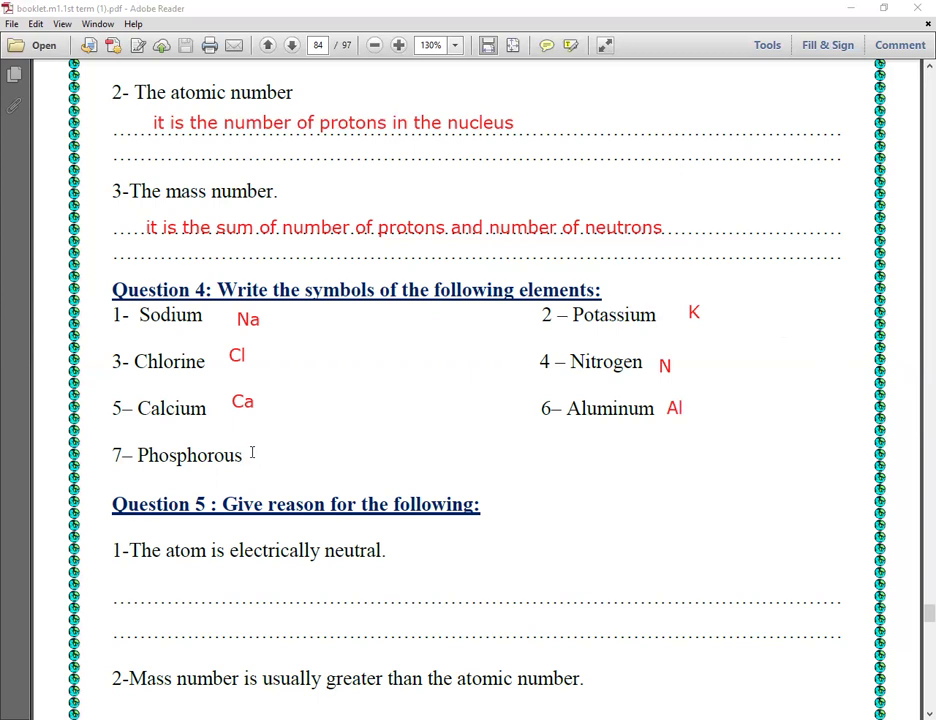
pyautogui.click(254, 453)
pyautogui.write('P')
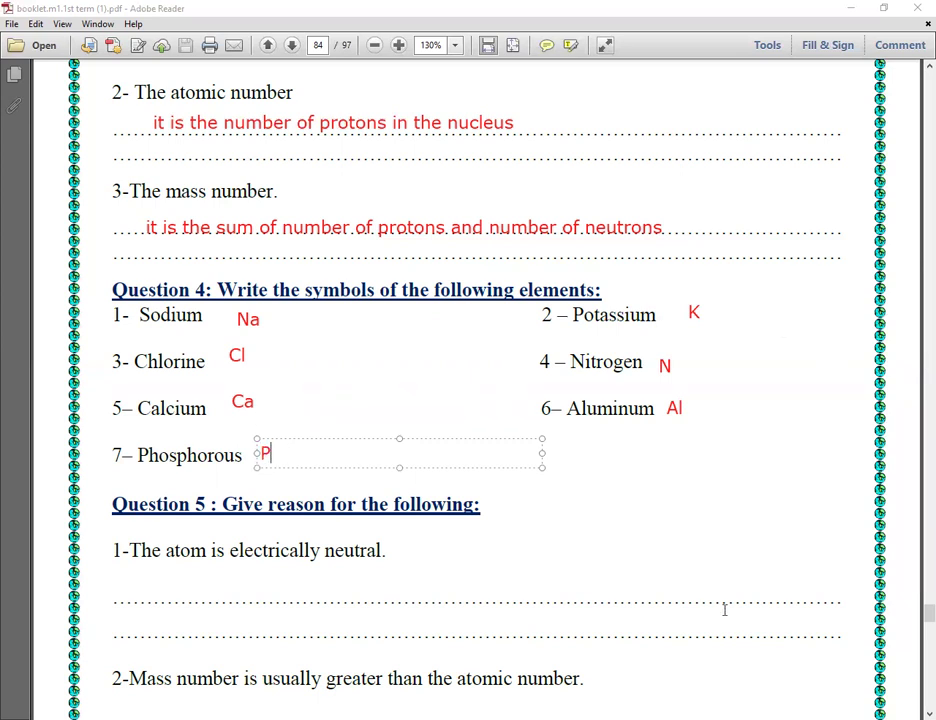
# - Place a text box on the answer line under Question 5 item 1, on the atom being electrically neutral
pyautogui.click(132, 545)
pyautogui.click(126, 594)
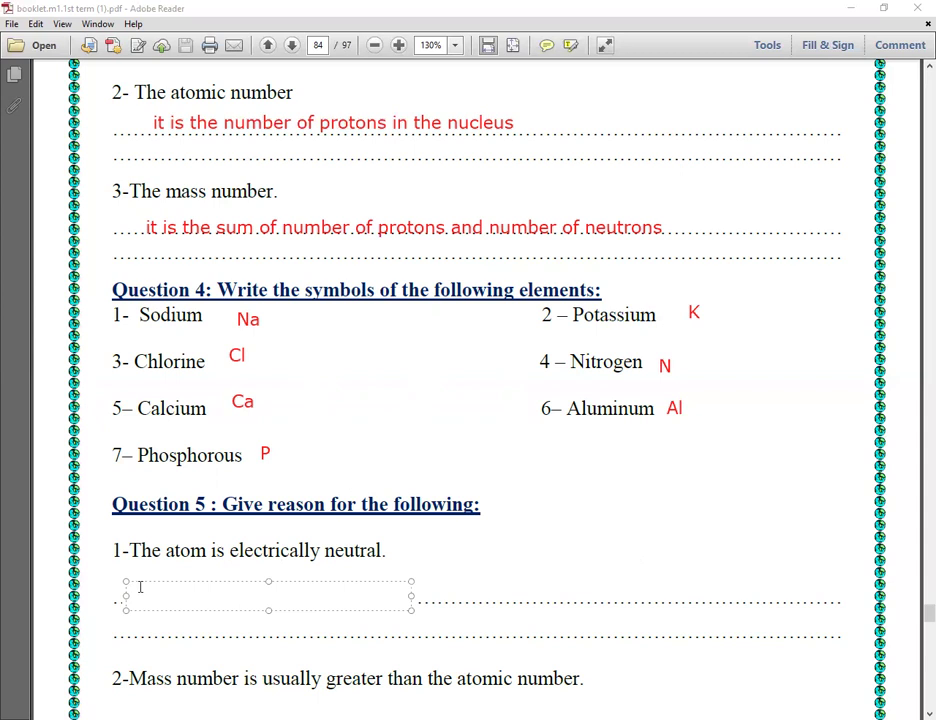
pyautogui.write('BEC THE')
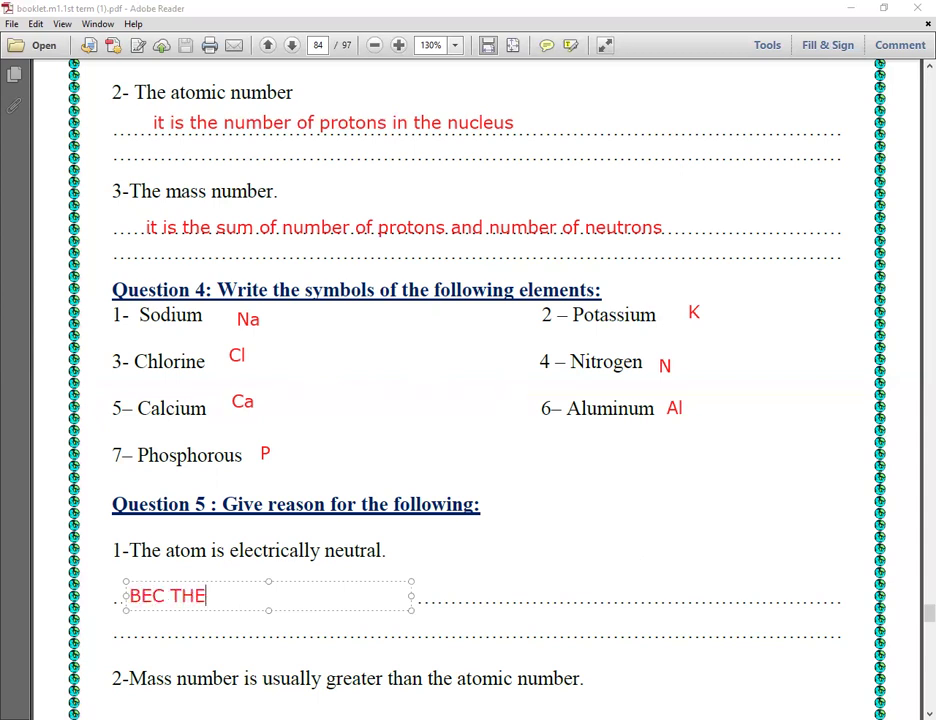
pyautogui.write(' NUMBER')
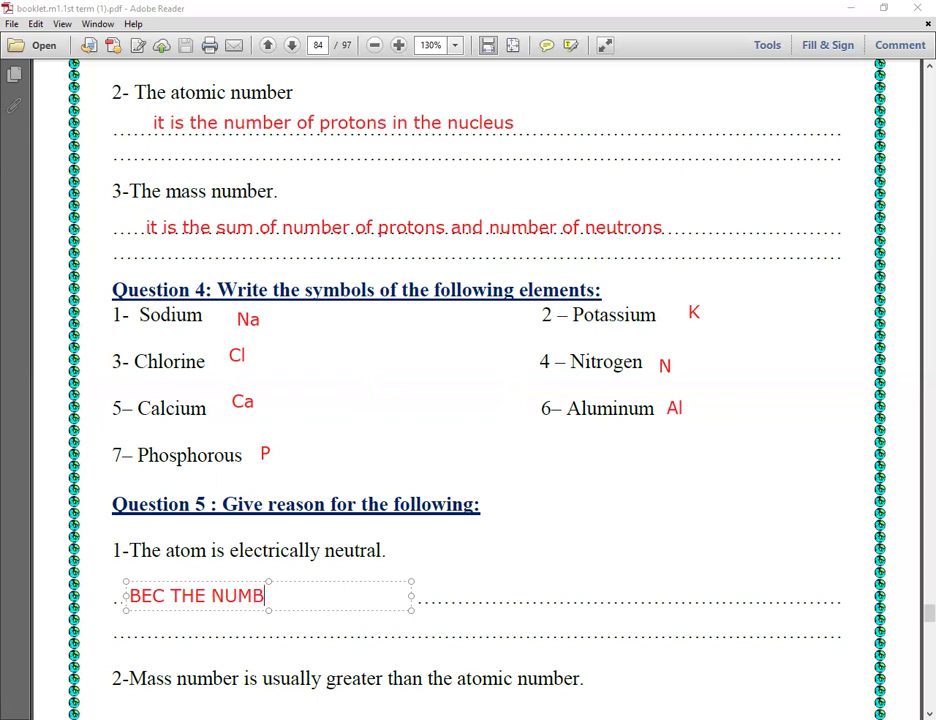
pyautogui.press('BackSpace')
pyautogui.press('BackSpace')
pyautogui.press('BackSpace')
pyautogui.press('BackSpace')
pyautogui.press('BackSpace')
pyautogui.press('BackSpace')
pyautogui.press('BackSpace')
pyautogui.press('BackSpace')
pyautogui.press('BackSpace')
pyautogui.press('BackSpace')
pyautogui.press('BackSpace')
pyautogui.press('BackSpace')
pyautogui.press('BackSpace')
pyautogui.press('BackSpace')
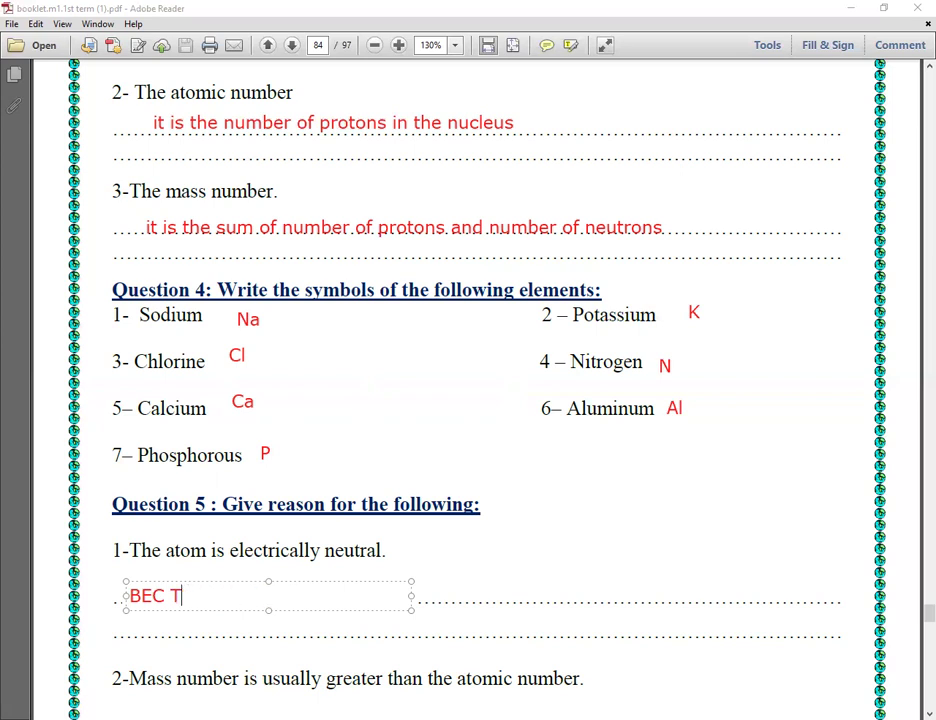
# - Begin the Question 5 item 1 answer in lowercase with "bec the number of positive protons"
pyautogui.write('bec the ')
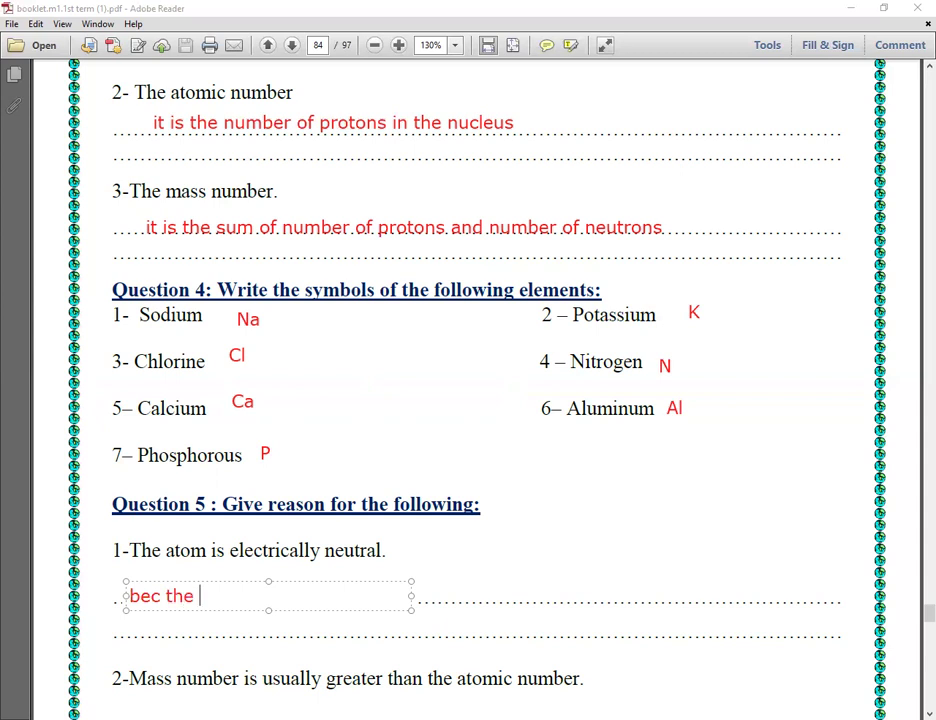
pyautogui.write('number of')
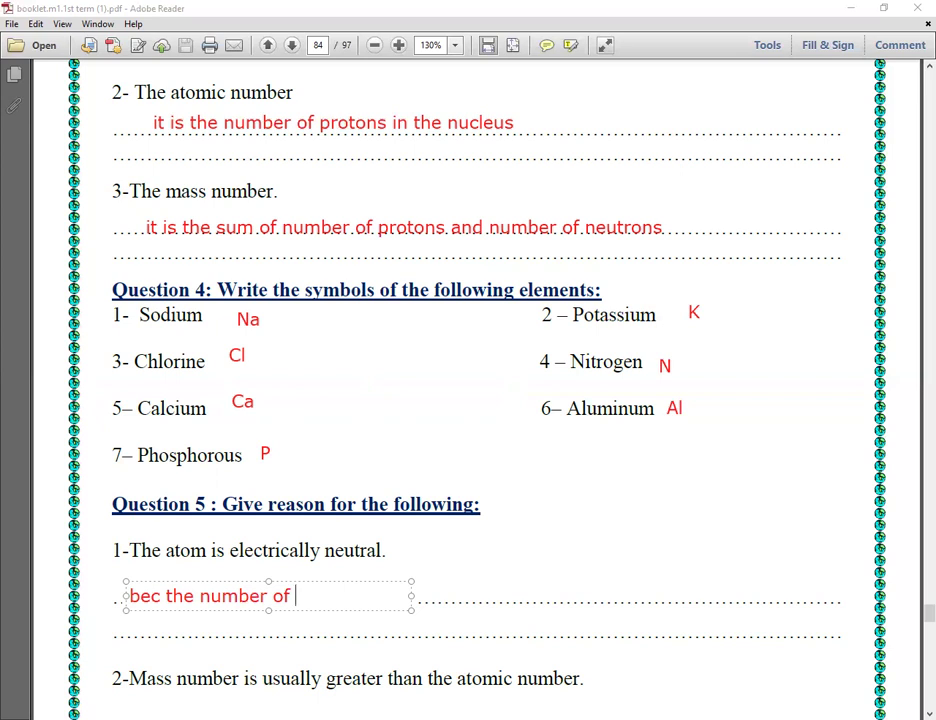
pyautogui.write(' *')
pyautogui.press('BackSpace')
pyautogui.write('8')
pyautogui.press('BackSpace')
pyautogui.write('*')
pyautogui.press('BackSpace')
pyautogui.write('8')
pyautogui.press('BackSpace')
pyautogui.press('BackSpace')
pyautogui.write('positive ')
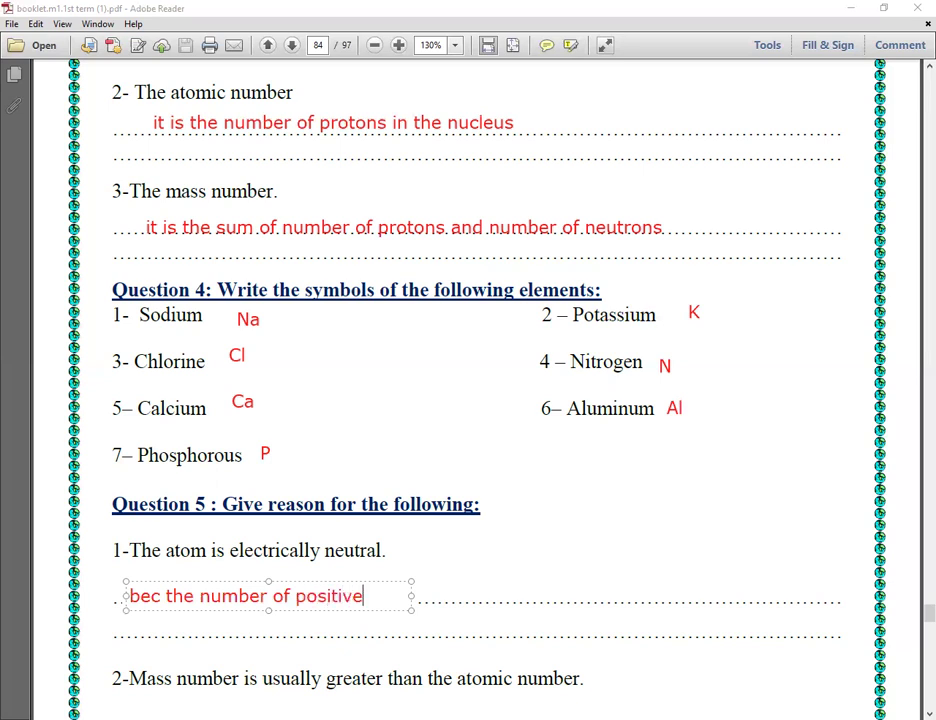
pyautogui.write('protons ')
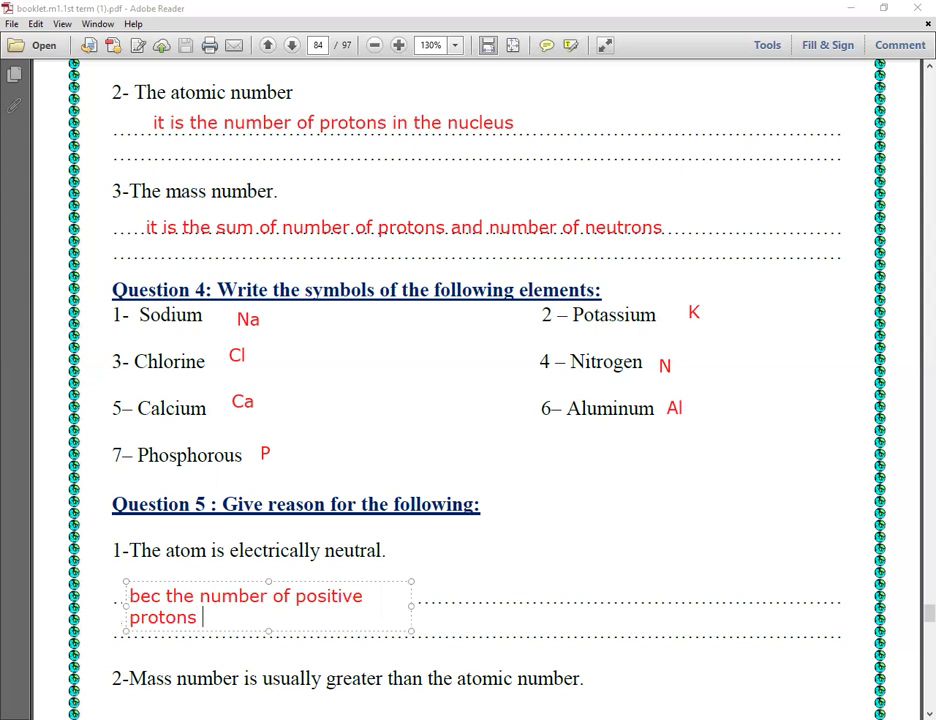
# - Continue the neutral-atom answer with "inside the nucleus is equal to the number of negative electrons"
pyautogui.write('in side the nucleus is equal')
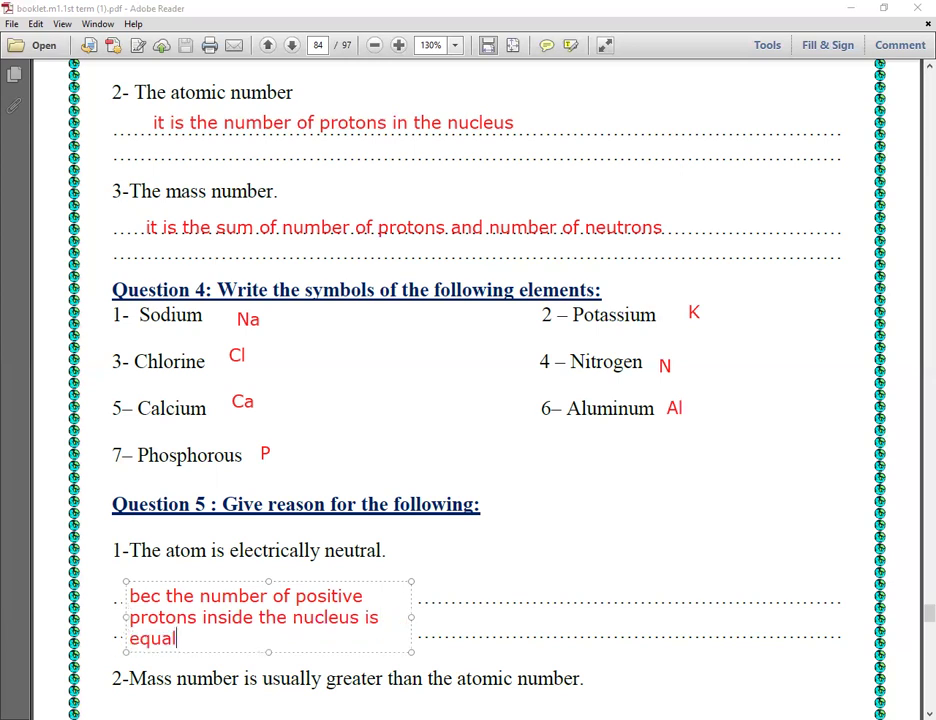
pyautogui.write(' to the number of nega')
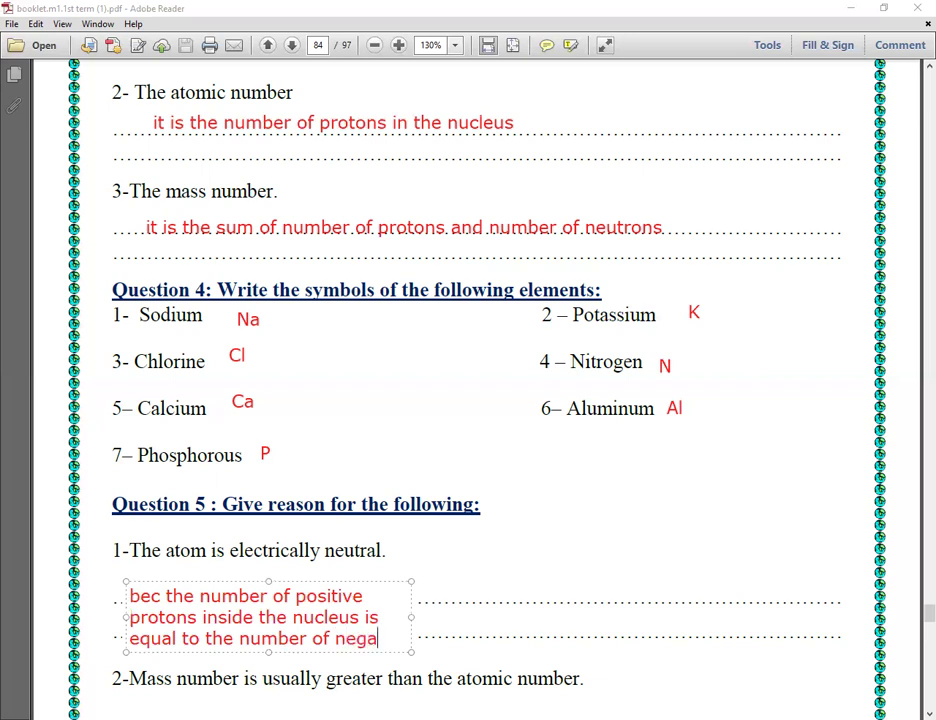
pyautogui.write('tin')
pyautogui.press('BackSpace')
pyautogui.write('ve')
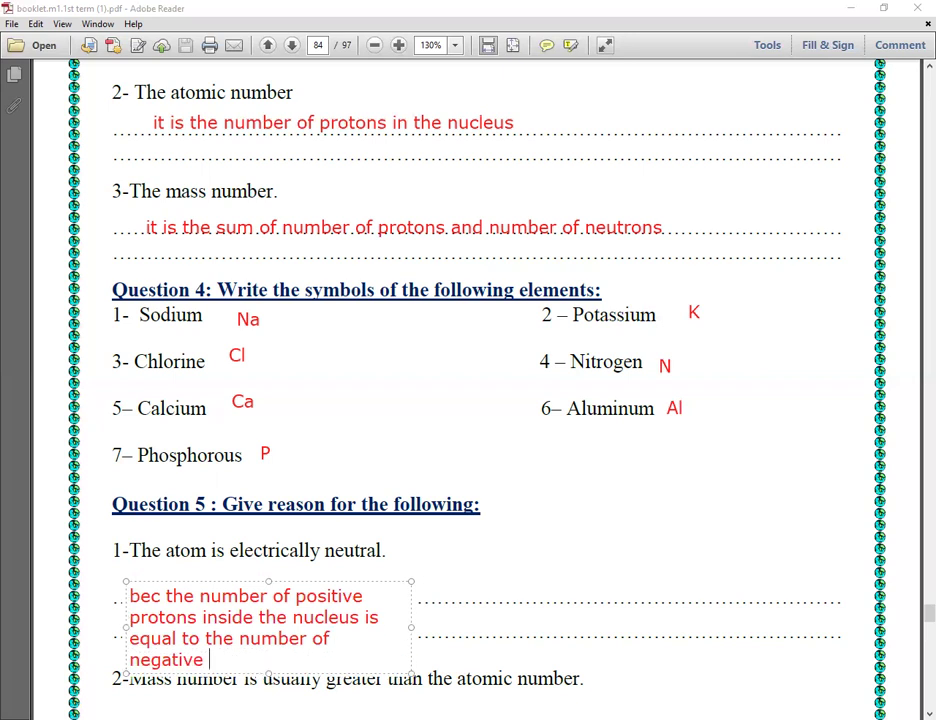
pyautogui.write(' electron')
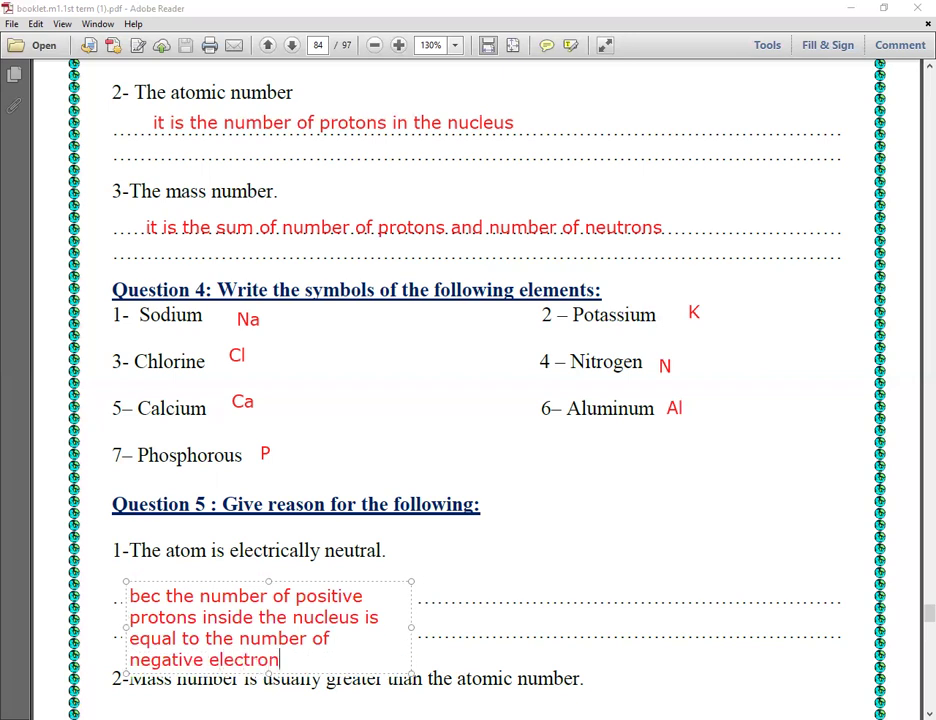
# - Finish the neutral-atom answer with "that revolve around the nucleus"
pyautogui.write('s that revolve')
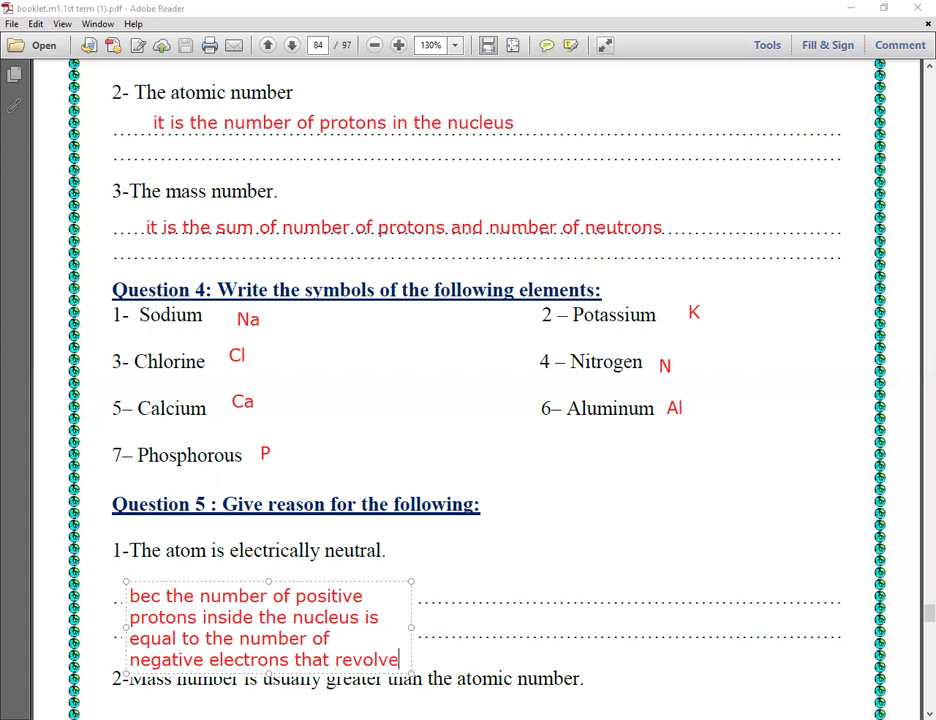
pyautogui.write('s')
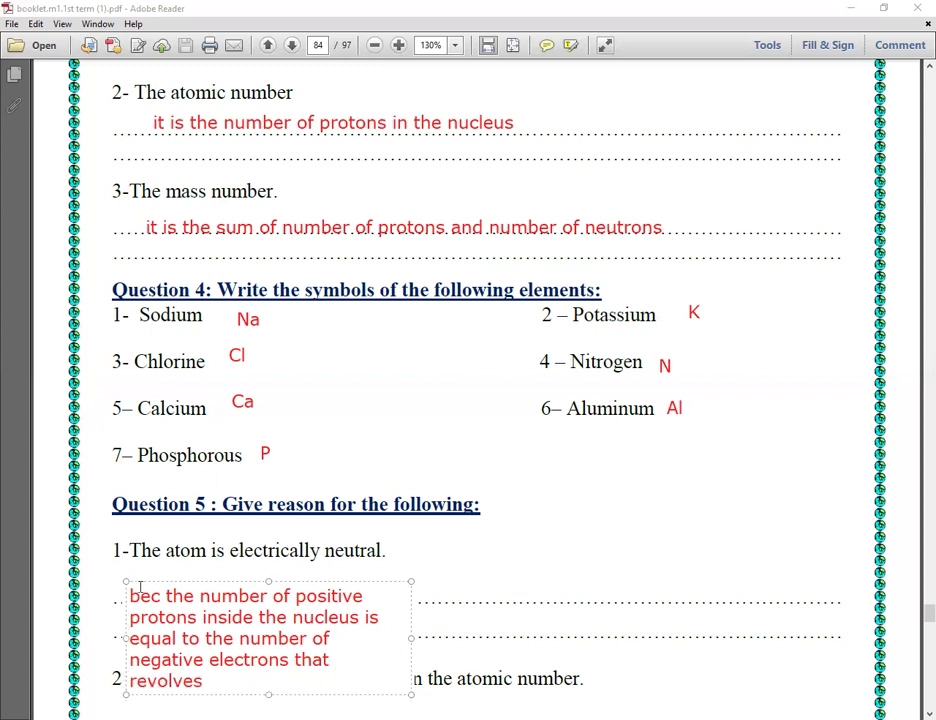
pyautogui.press('BackSpace')
pyautogui.write('ar')
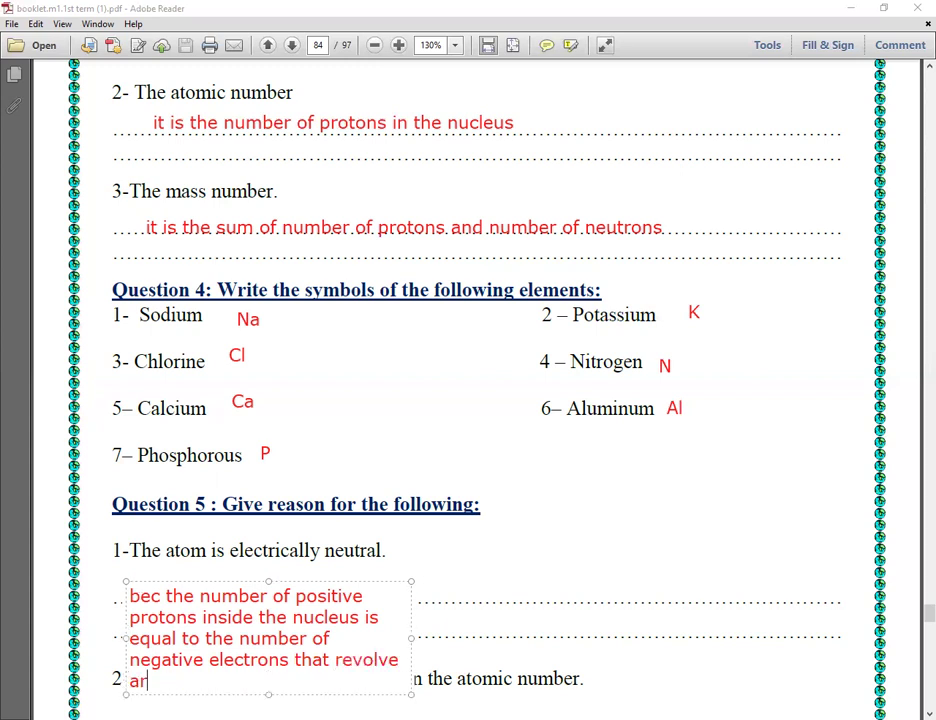
pyautogui.write('ound the ne')
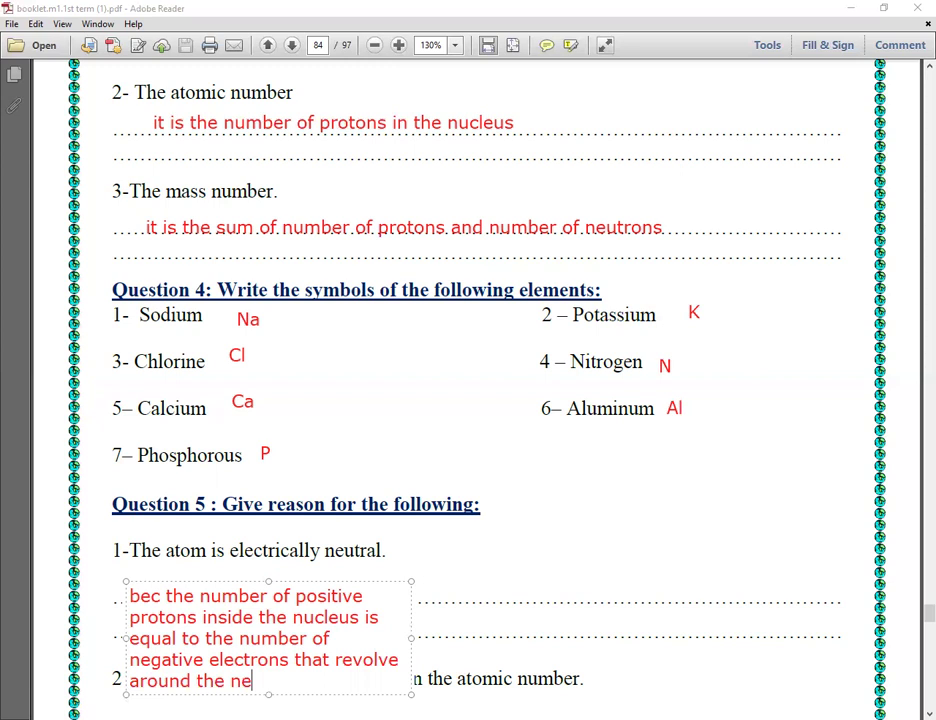
pyautogui.press('BackSpace')
pyautogui.write('uv')
pyautogui.press('BackSpace')
pyautogui.write('cleus')
pyautogui.click(790, 535)
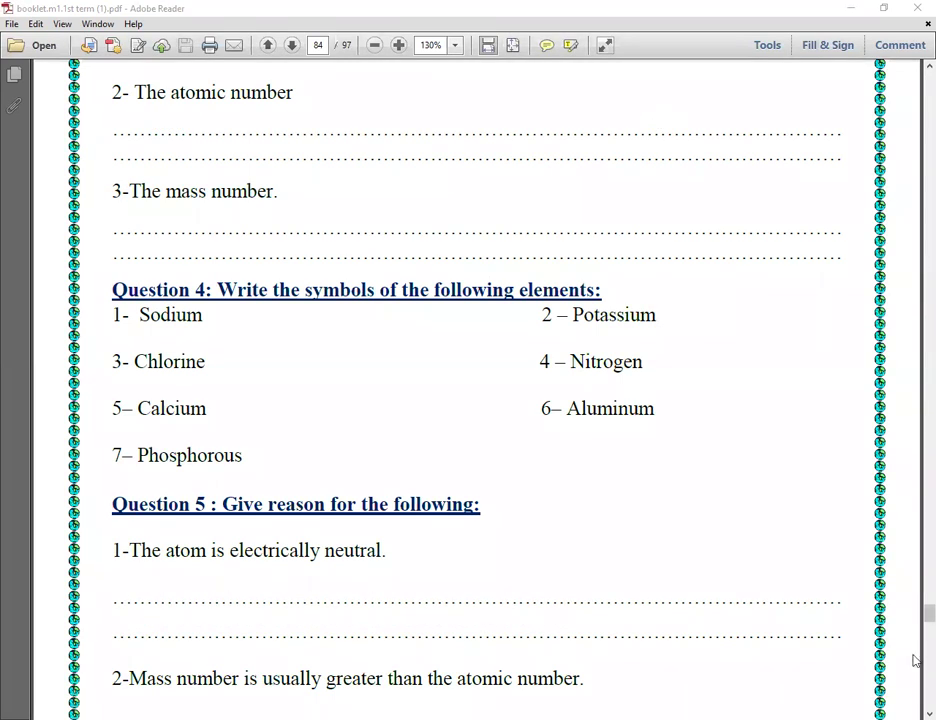
# - Place a text box on the answer line under Question 5 item 2, on mass number exceeding atomic number
pyautogui.scroll(-8, 476, 390)
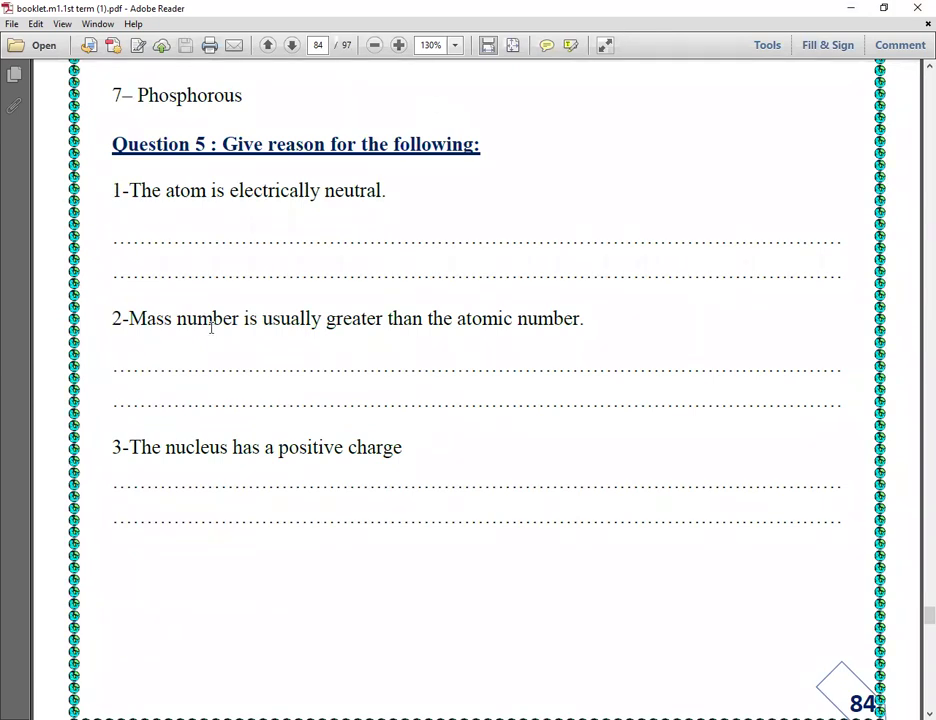
pyautogui.click(169, 357)
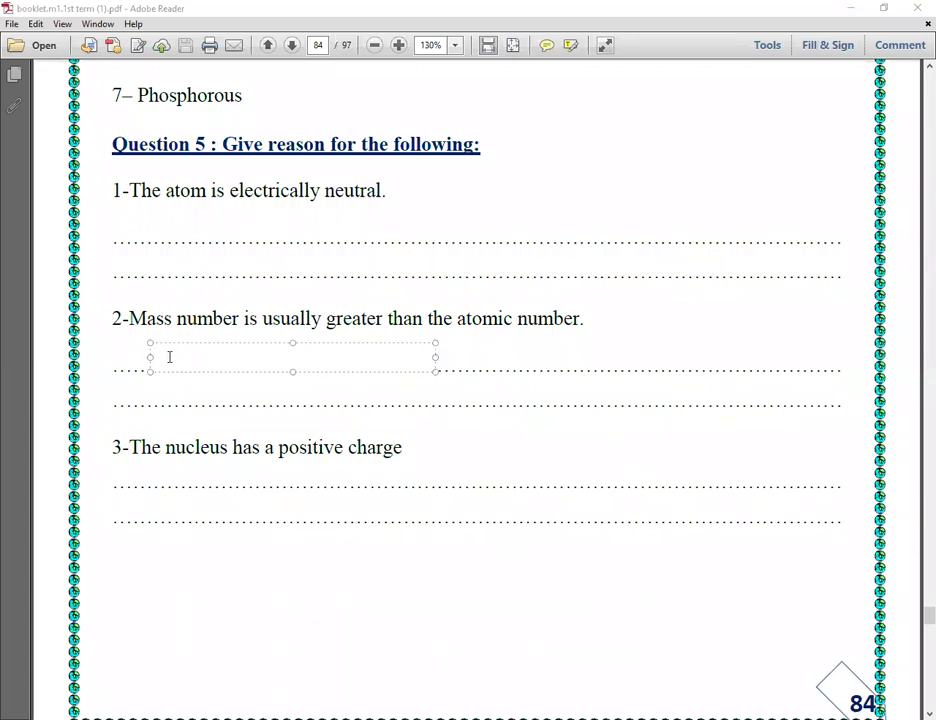